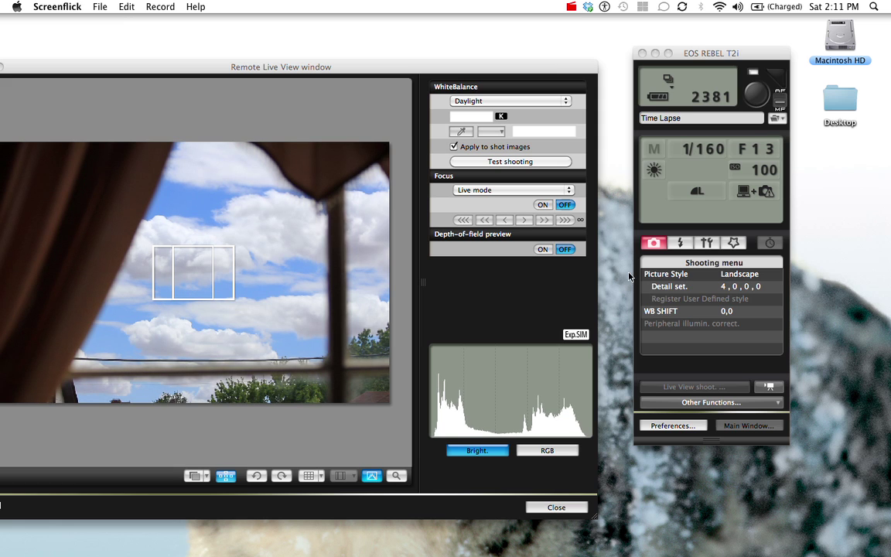
Bring the EOS REBEL T2i control panel forward and select the drive-mode icon on its LCD
mouse_move(688, 538)
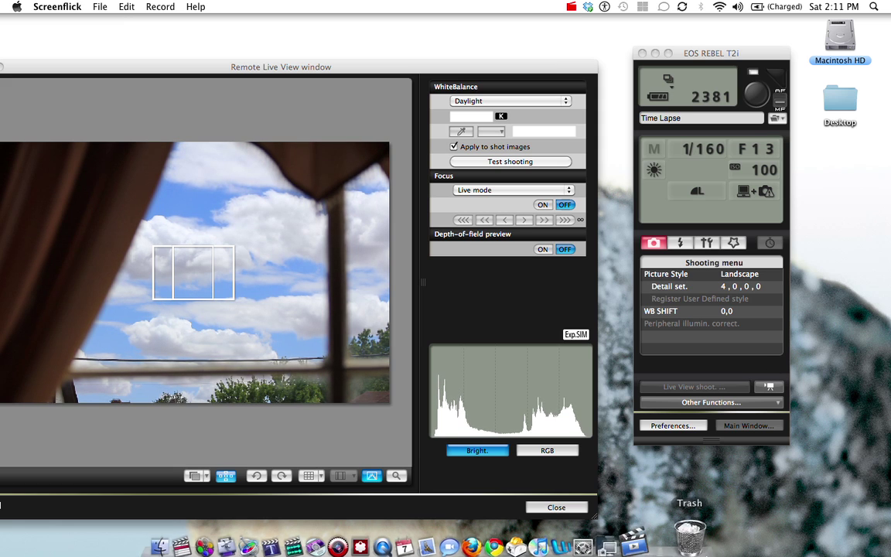
click(641, 528)
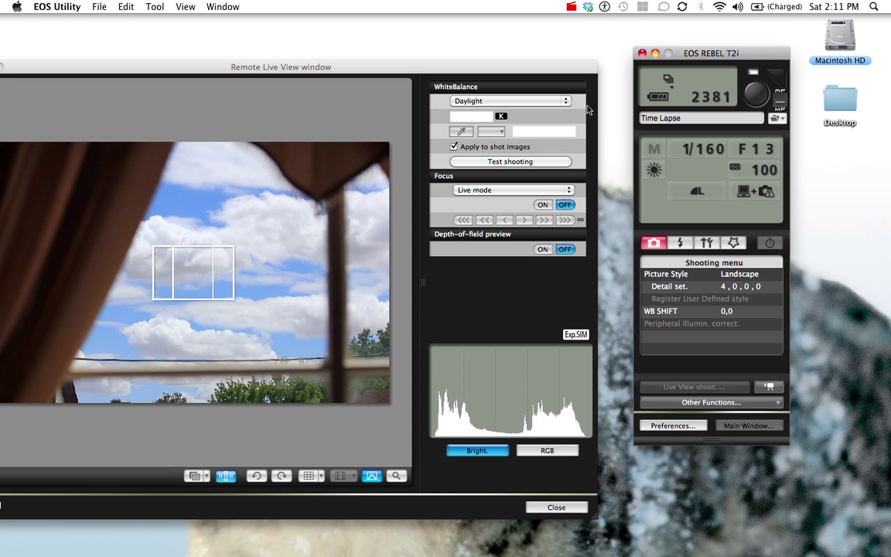
click(669, 79)
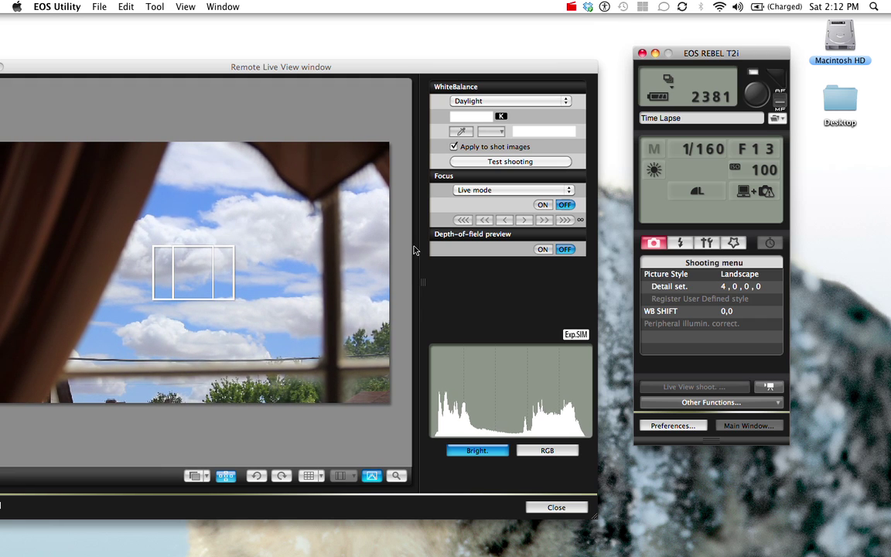
click(715, 146)
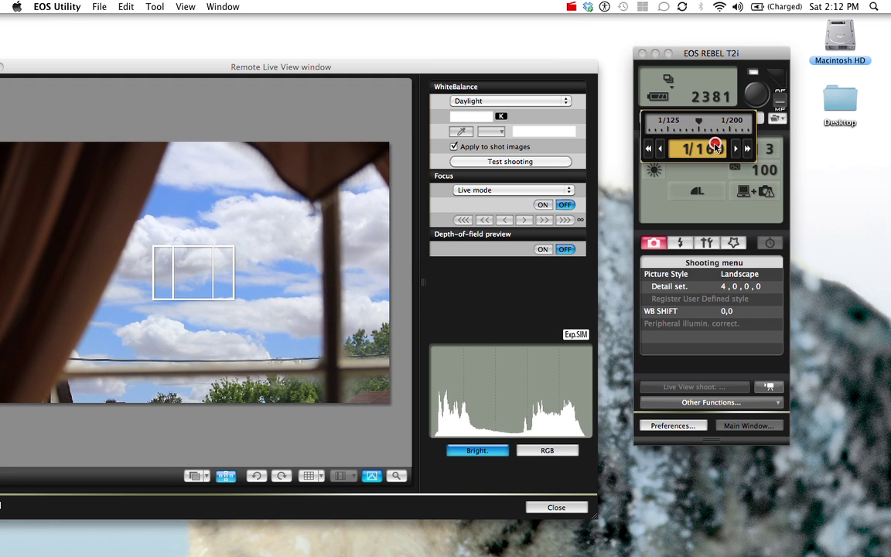
click(758, 148)
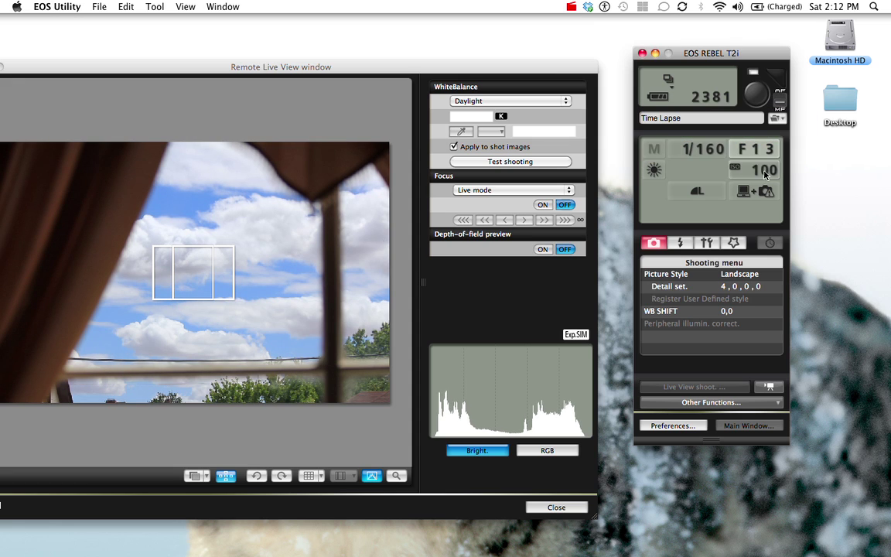
click(764, 175)
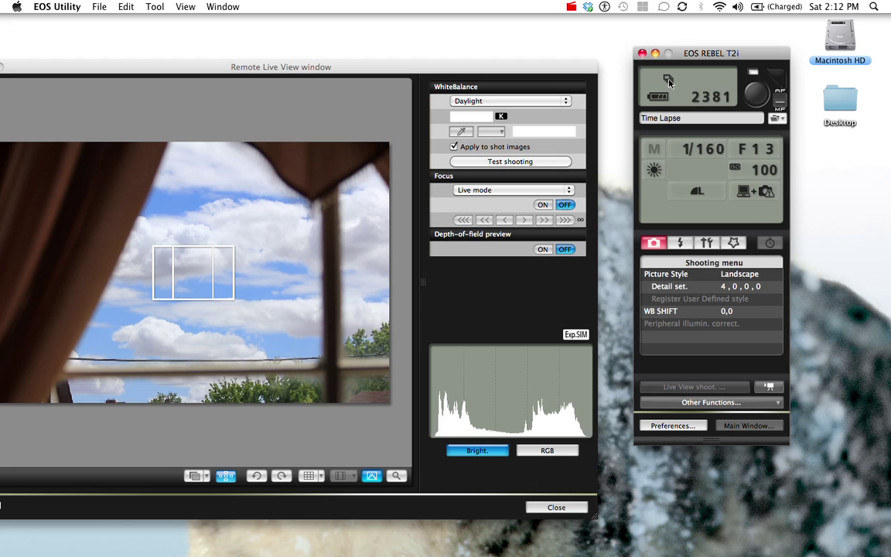
Set continuous drive mode and browse to the Desktop for a new download destination
click(669, 83)
click(776, 118)
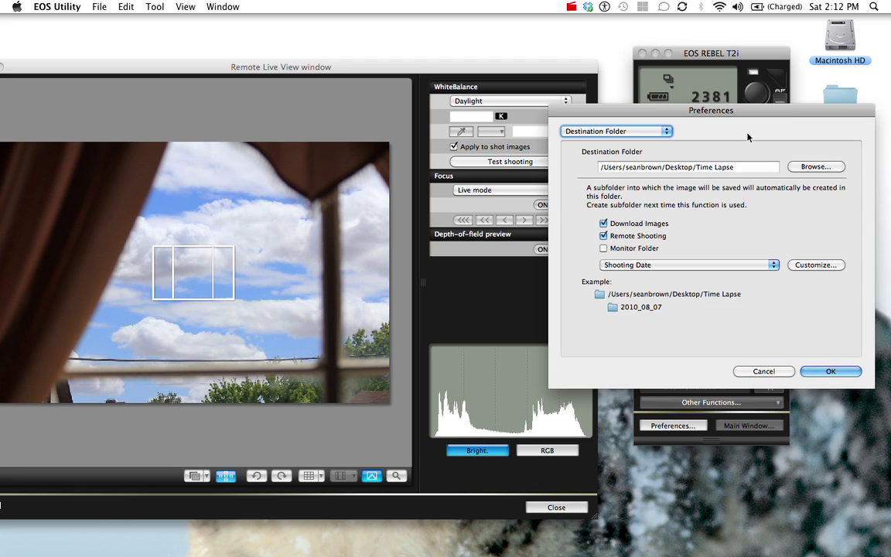
click(813, 168)
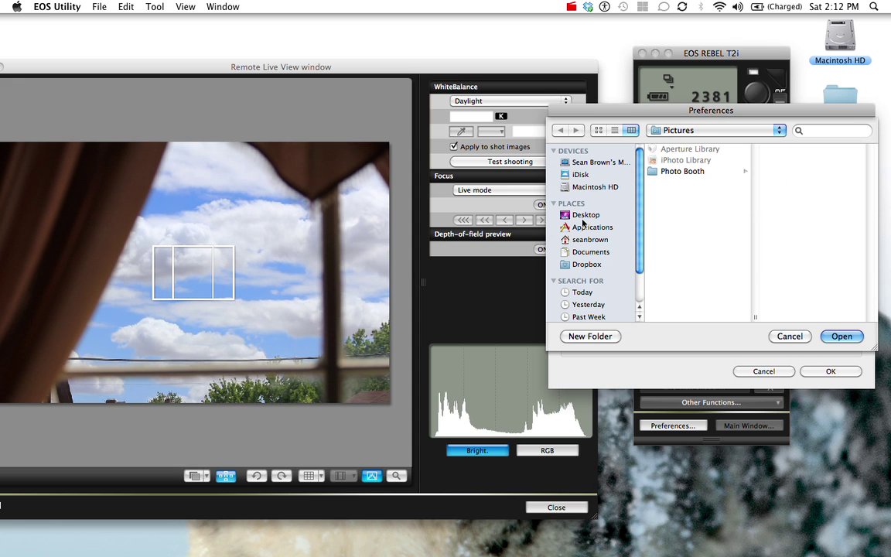
click(595, 217)
Create a 'Sky' folder on the Desktop and save it as the destination folder
click(596, 336)
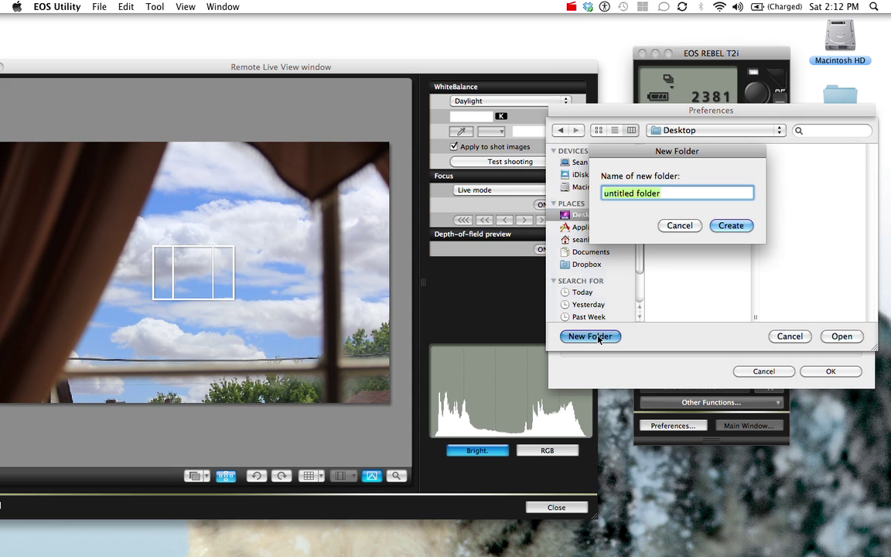
text(Sk)
key(BackSpace)
key(BackSpace)
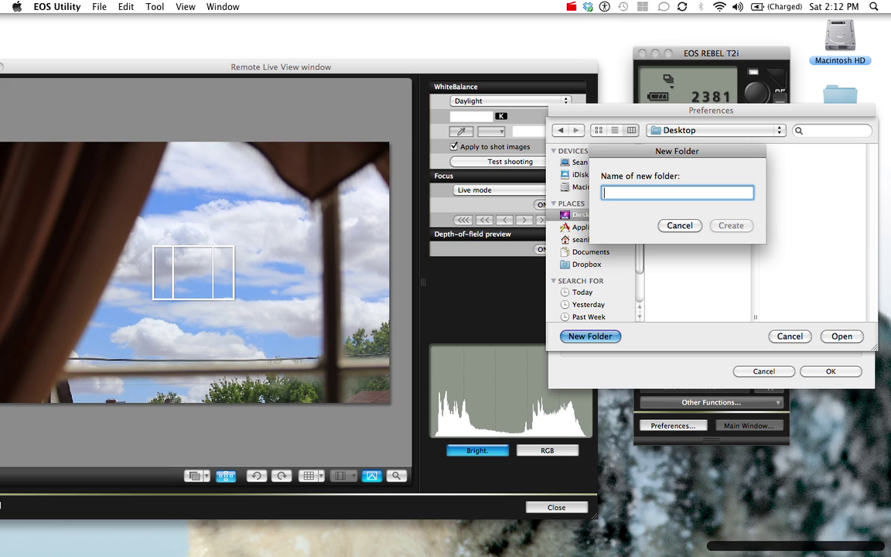
text(Sky)
key(Return)
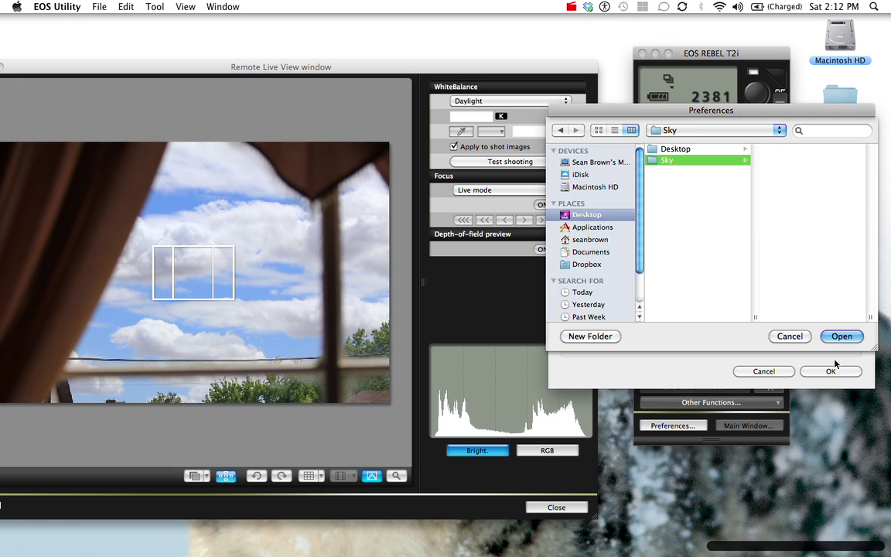
click(843, 336)
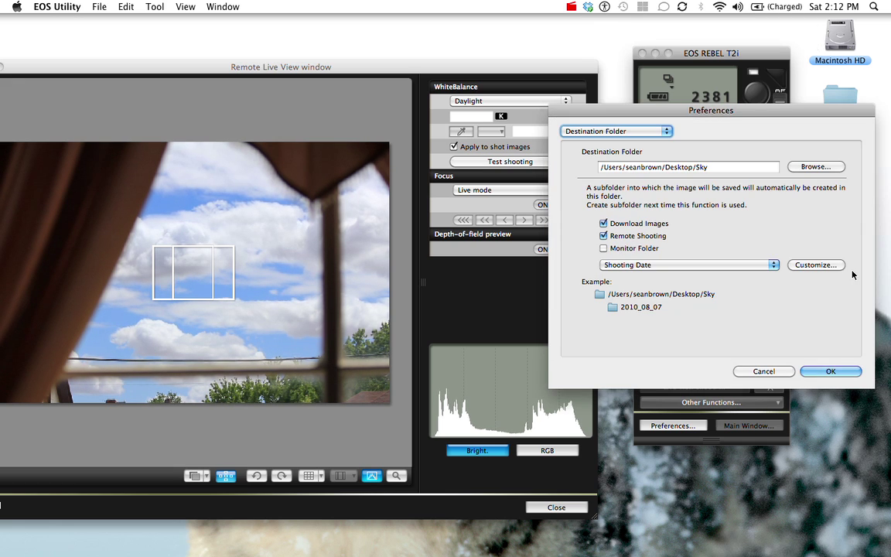
click(835, 372)
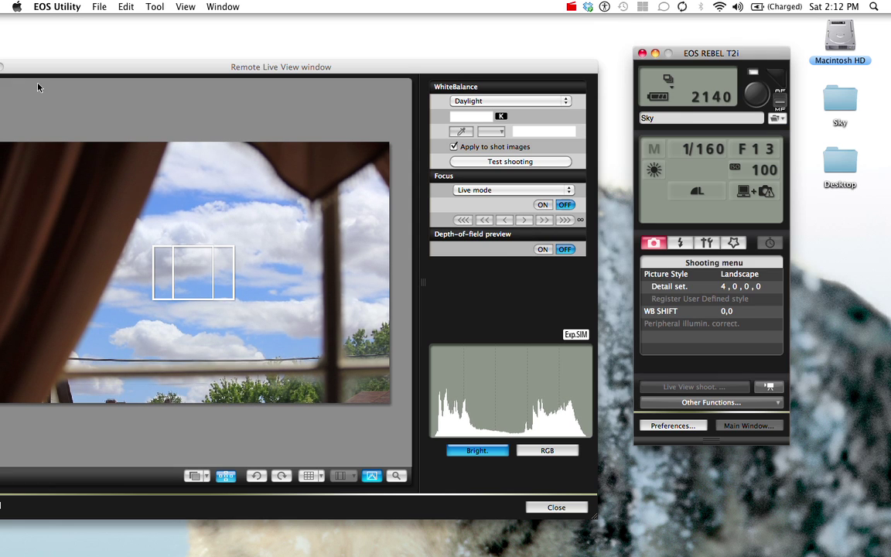
Close Remote Live View and set up timer shooting: delay 00:05, interval 00:10, 1000 shots
drag(20, 66, 92, 62)
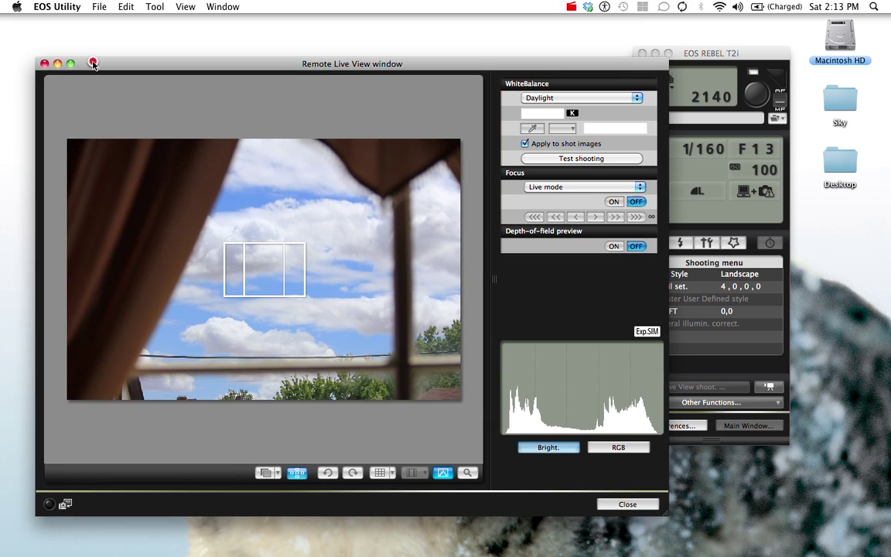
click(45, 64)
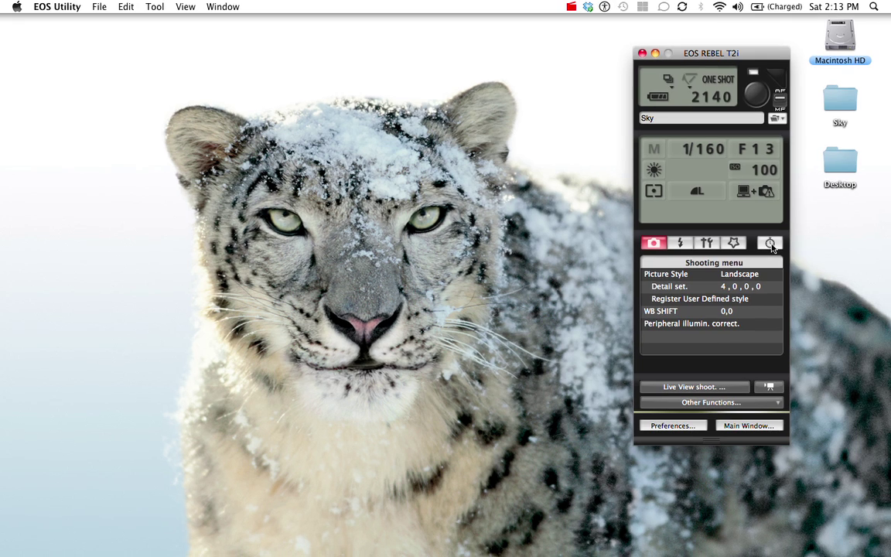
click(774, 246)
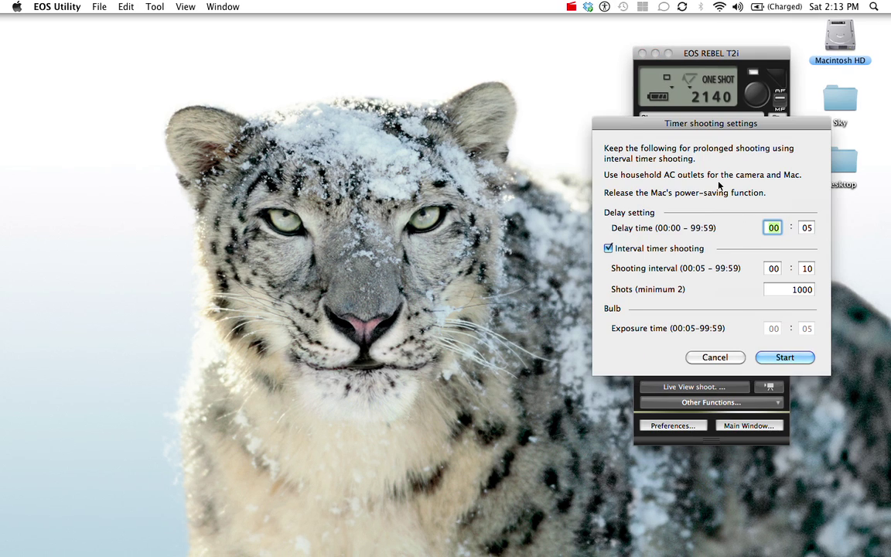
drag(706, 119, 462, 95)
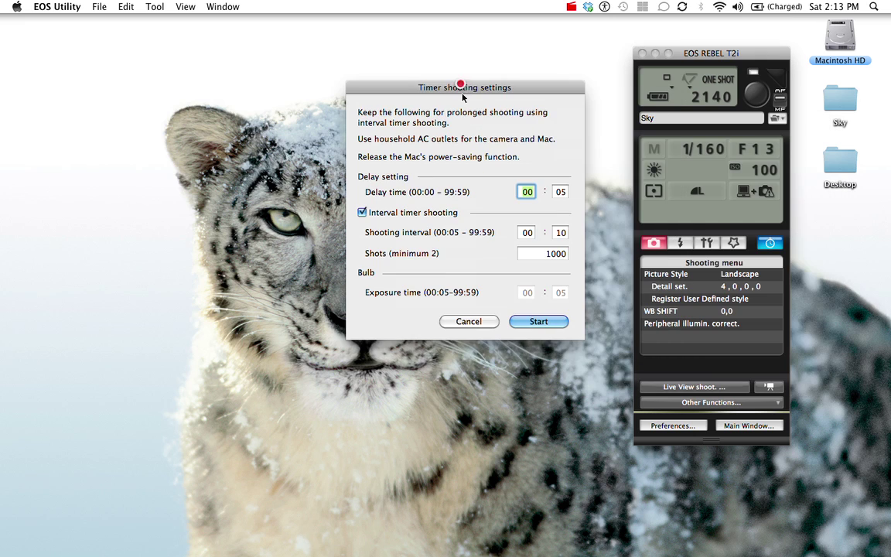
double_click(563, 232)
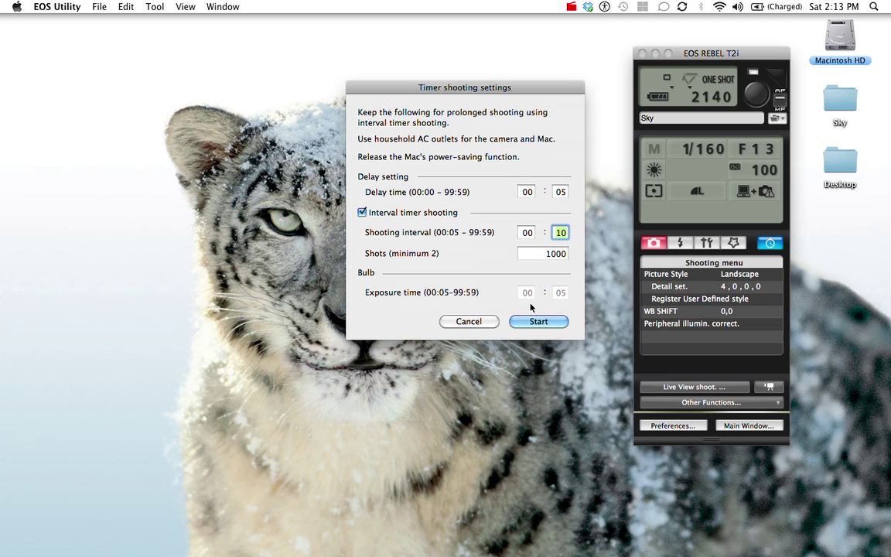
Start the interval timer shoot and arrange the Quick Preview, camera and status windows
click(536, 322)
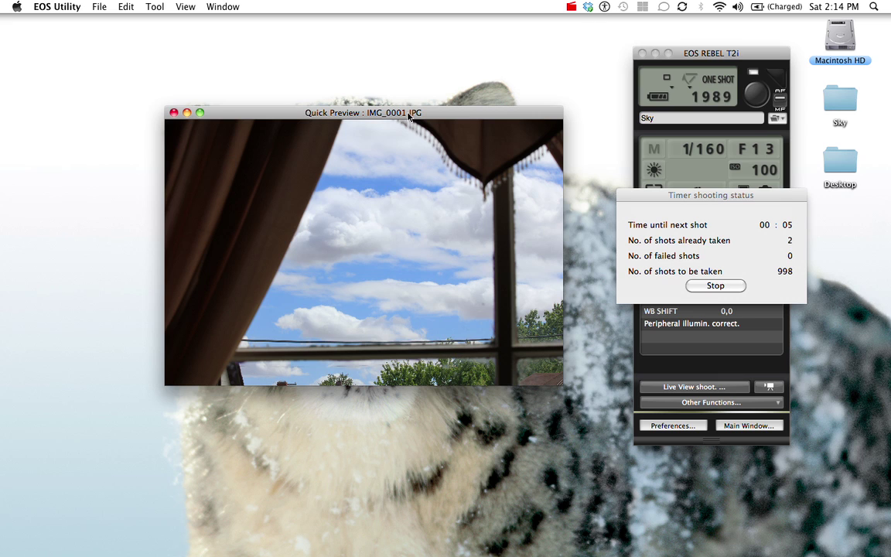
drag(408, 114, 391, 102)
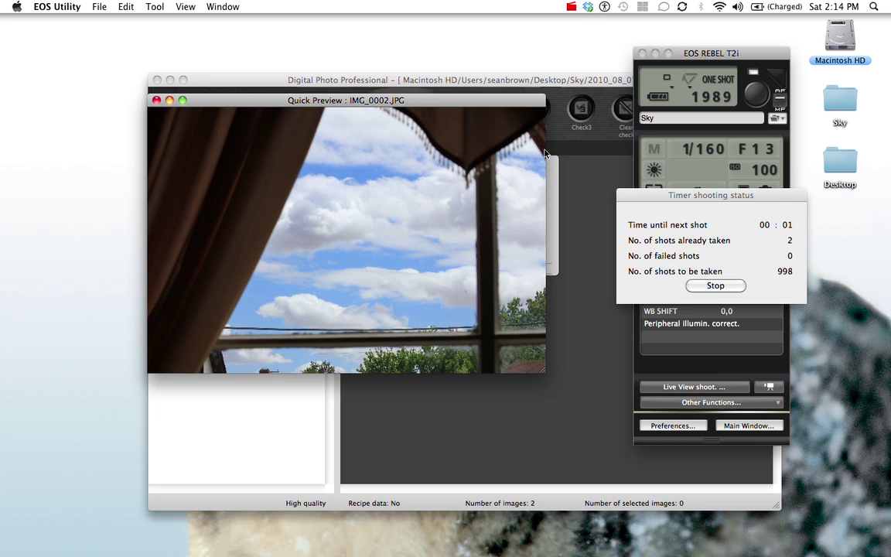
drag(347, 105, 194, 104)
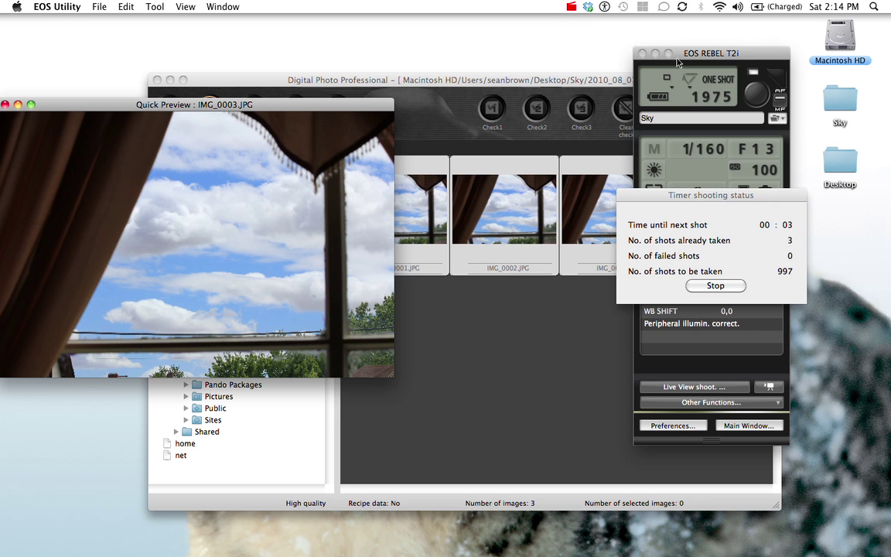
drag(641, 83, 711, 83)
drag(659, 202, 540, 346)
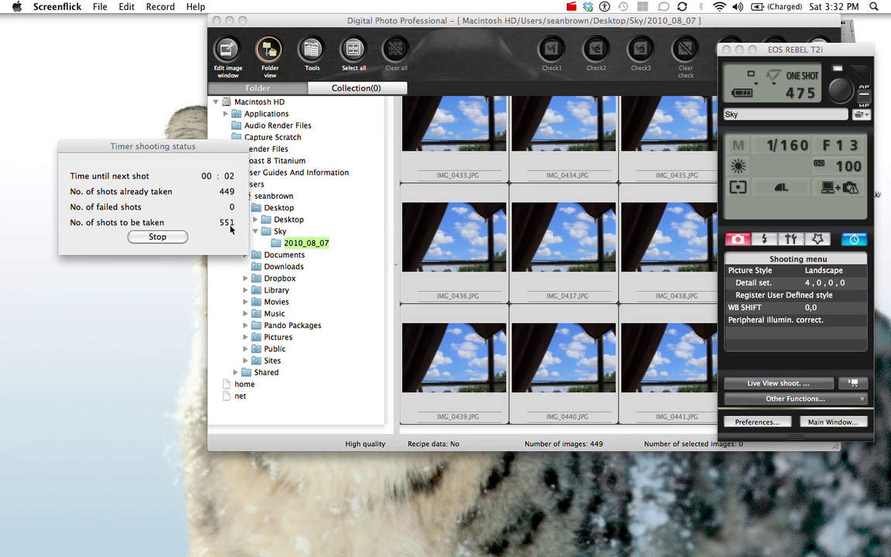
Stop the timer shoot and bring Digital Photo Professional's photo browser forward
click(158, 239)
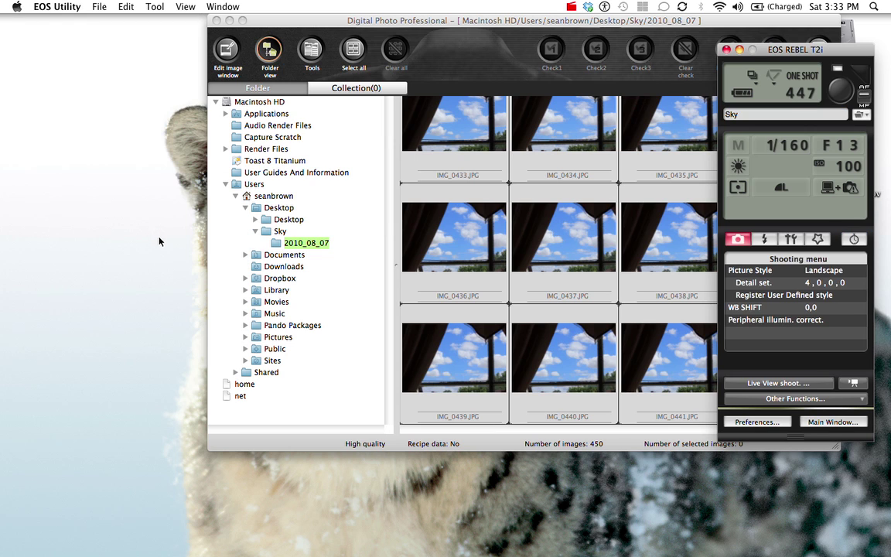
click(503, 29)
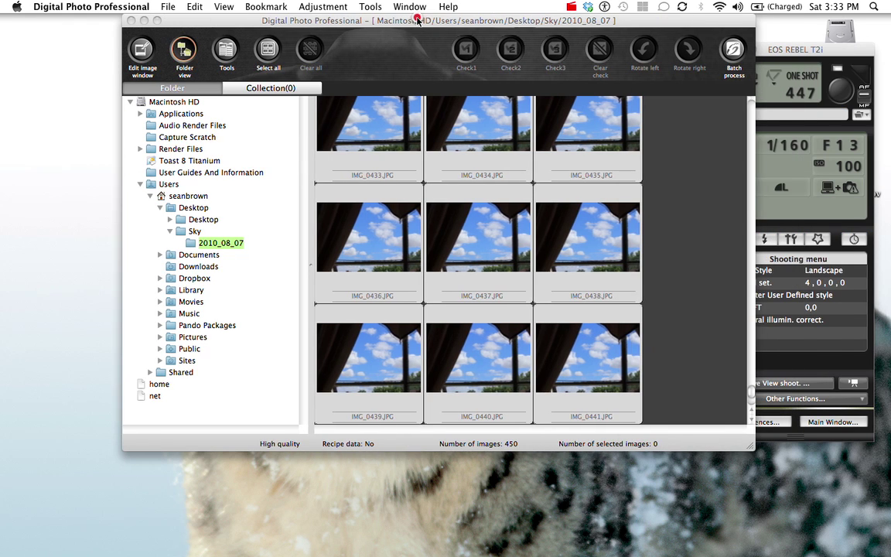
drag(416, 19, 405, 18)
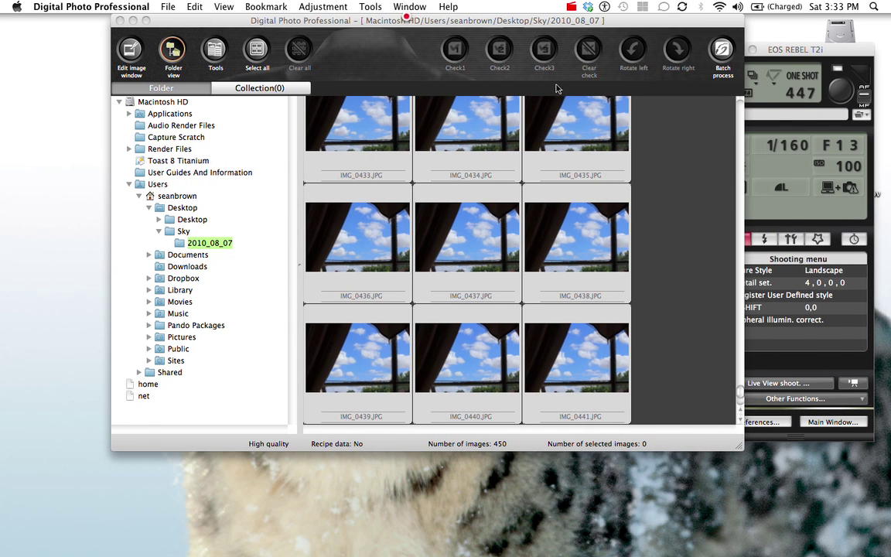
click(705, 175)
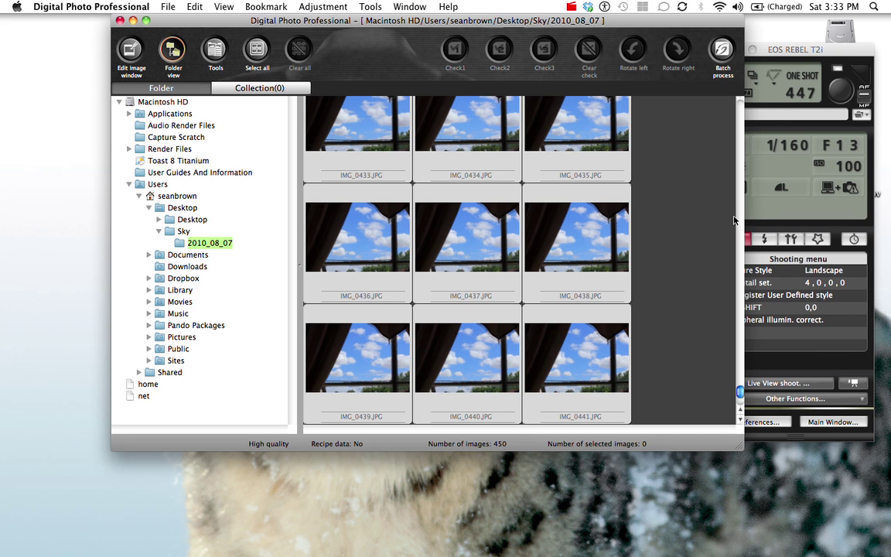
Scroll the thumbnail grid back up to the first frame, IMG_0001
scroll(735, 221, up, 15)
scroll(735, 220, up, 20)
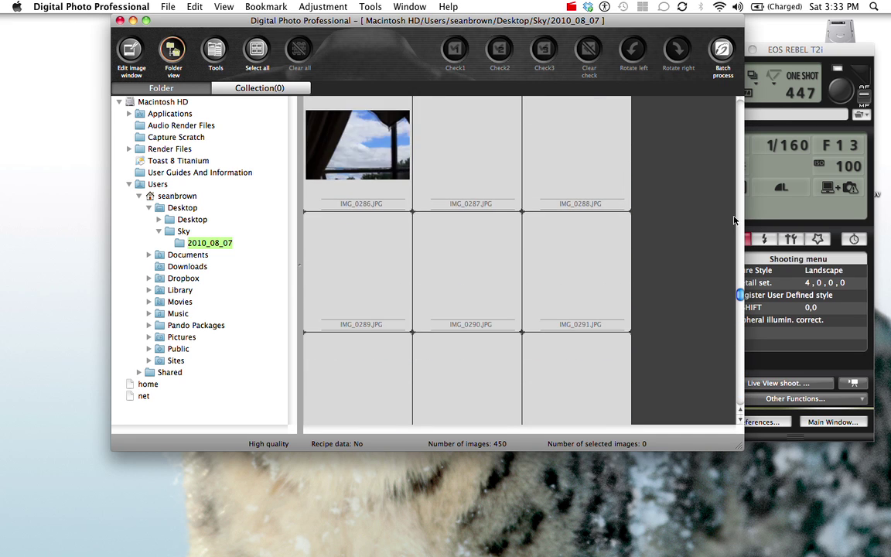
scroll(735, 220, up, 20)
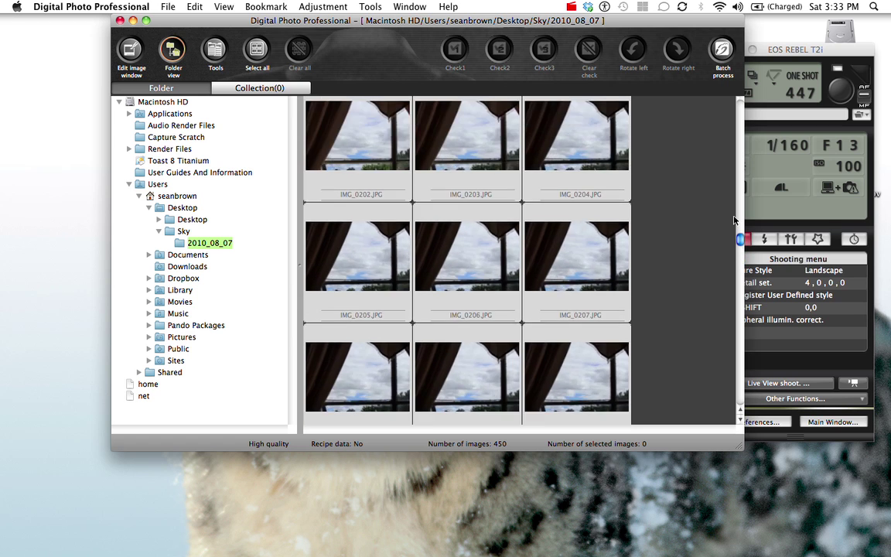
scroll(734, 221, up, 20)
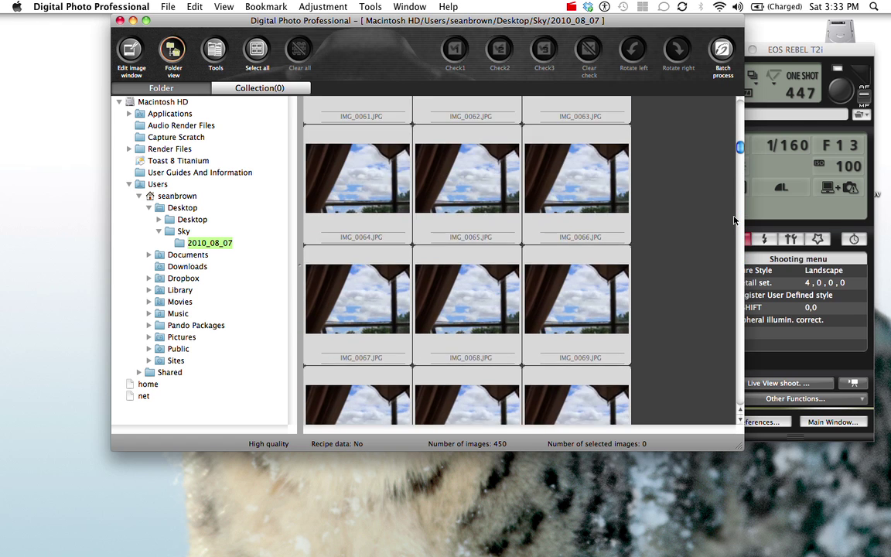
scroll(734, 220, up, 3)
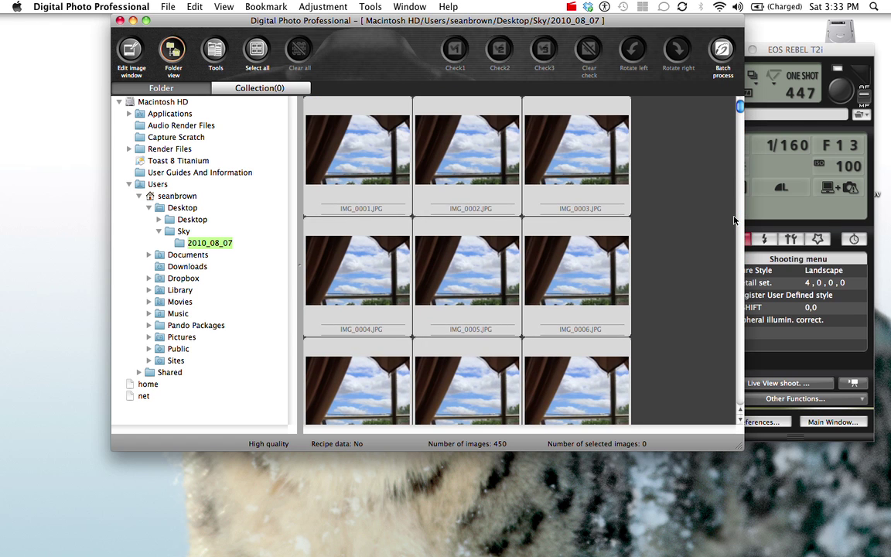
Close the photo browser, quit EOS Utility, and open Sky/2010_08_07 in Finder
click(120, 21)
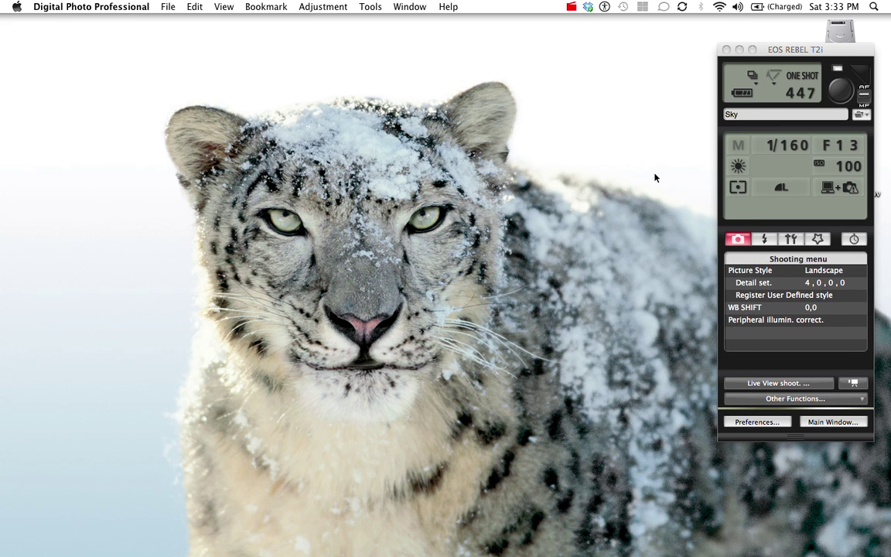
click(797, 63)
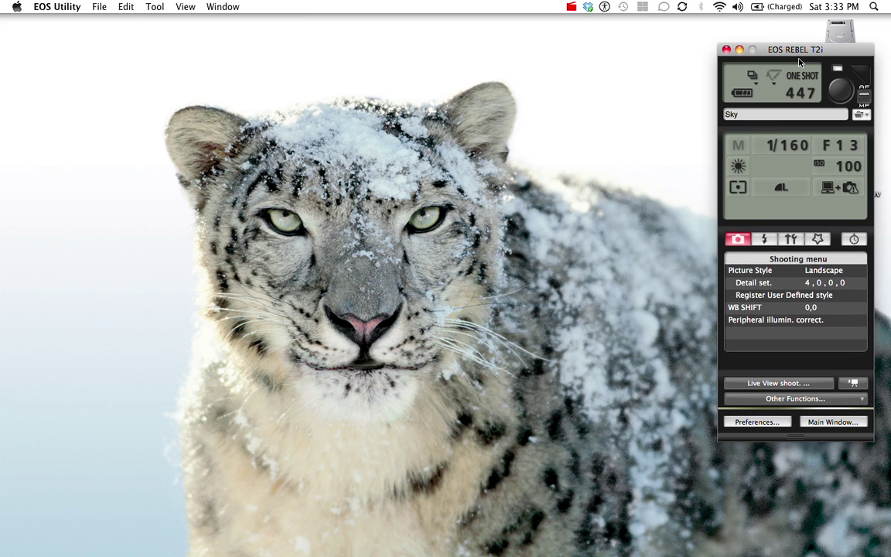
key(super+q)
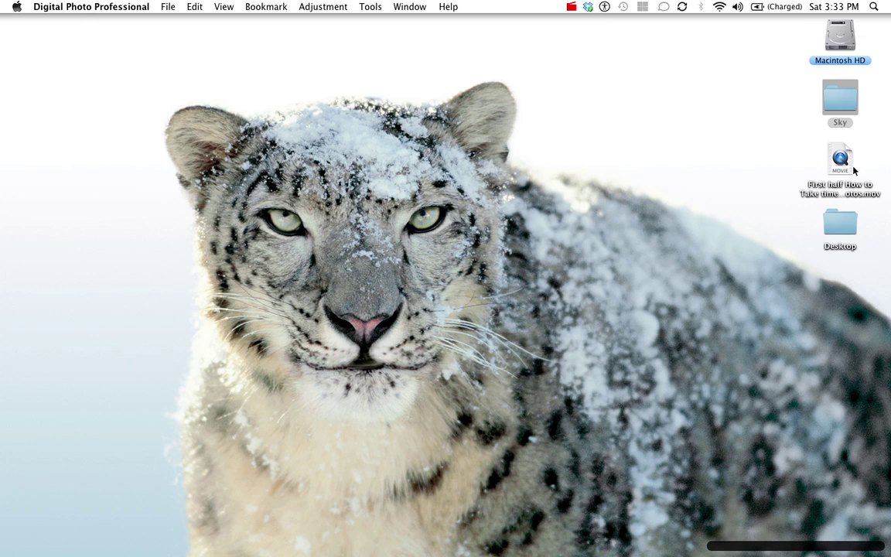
double_click(841, 109)
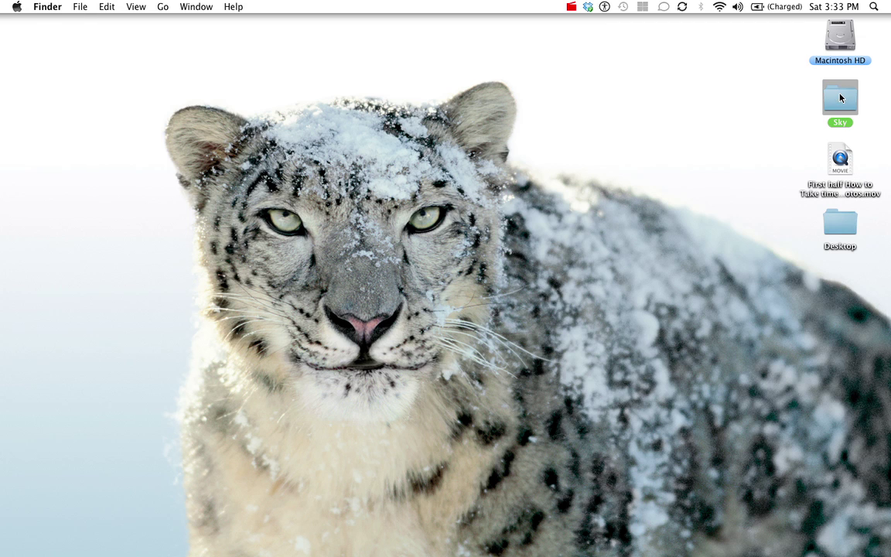
click(504, 120)
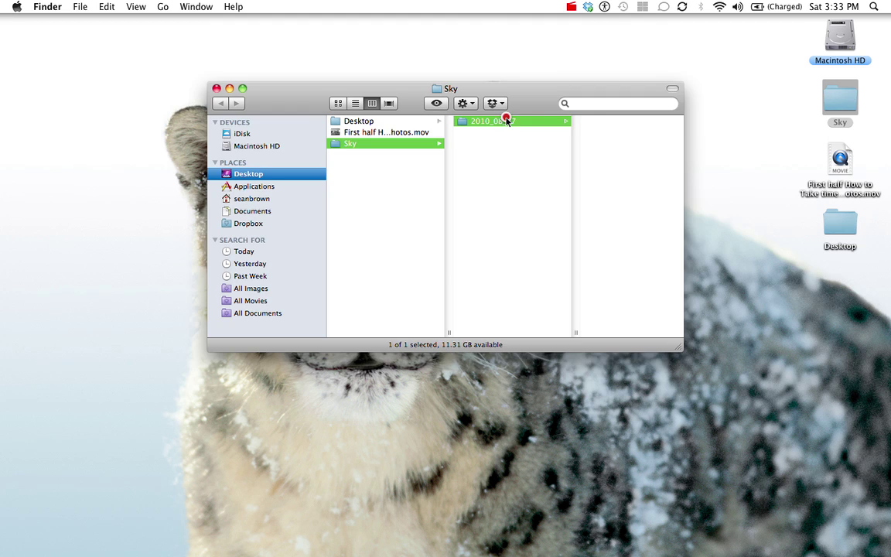
Launch QuickTime Player 7 through a Spotlight search for 'qui'
click(874, 7)
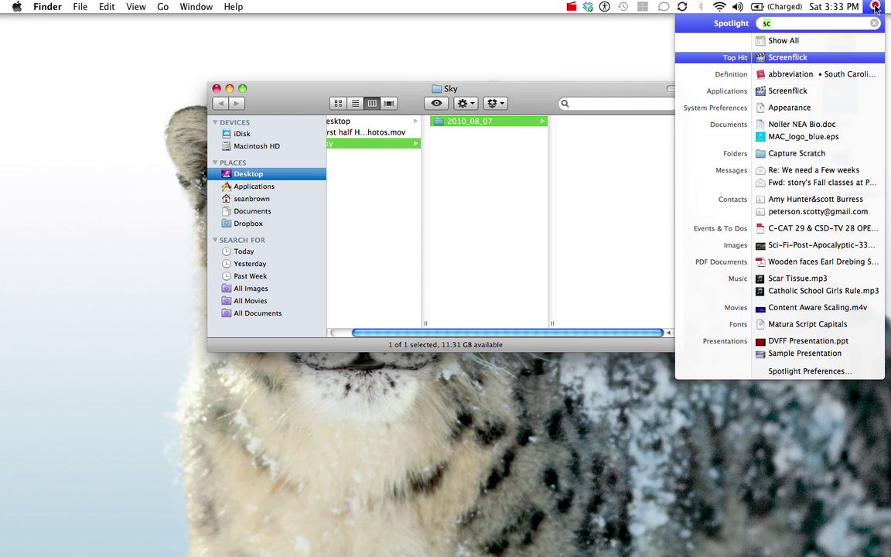
text(qui)
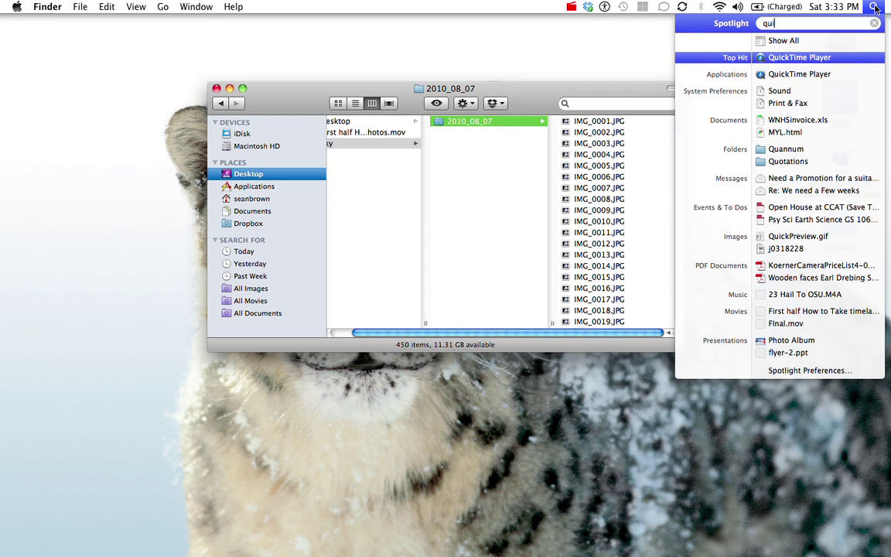
key(Down)
key(Down)
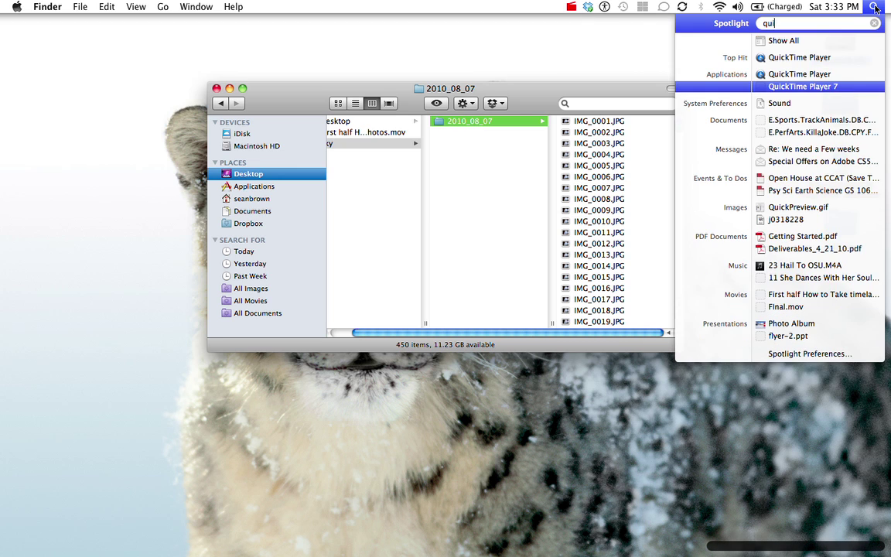
key(Return)
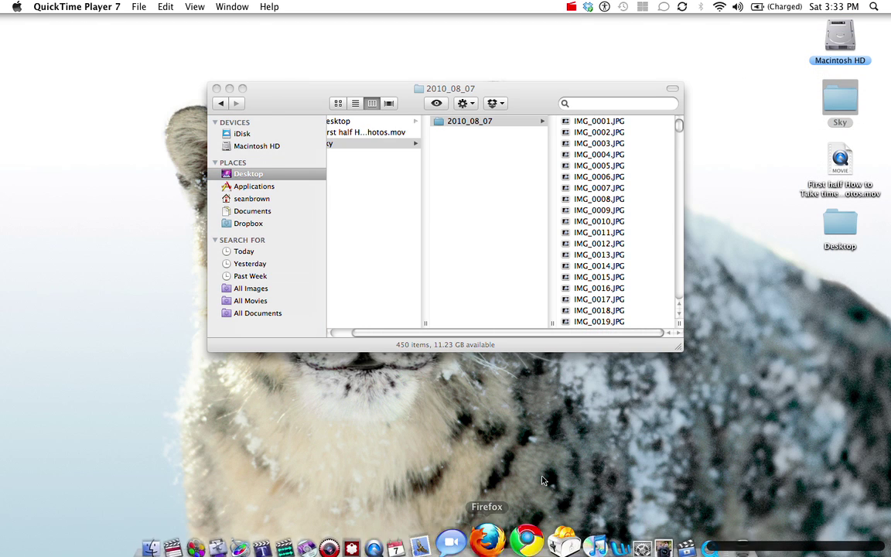
Open Desktop/Sky/2010_08_07 images IMG_0001–IMG_0450 as an image sequence
click(138, 6)
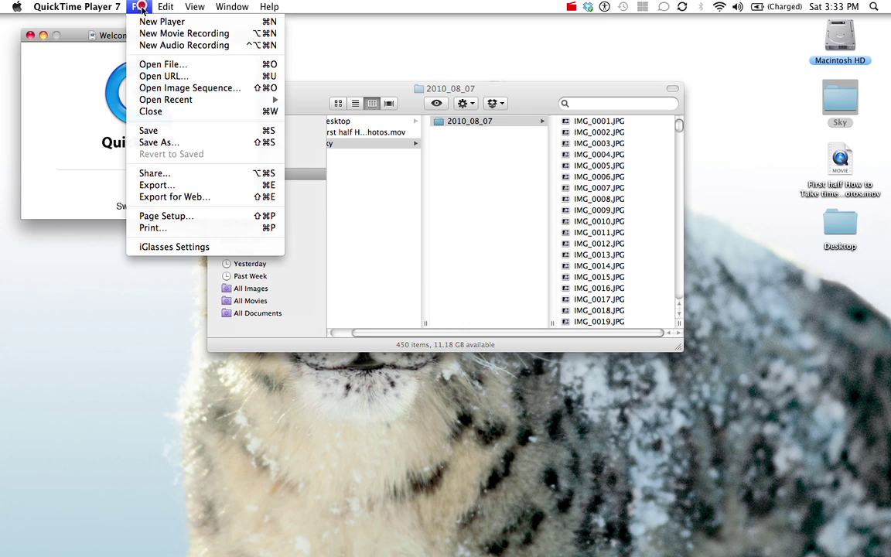
click(166, 89)
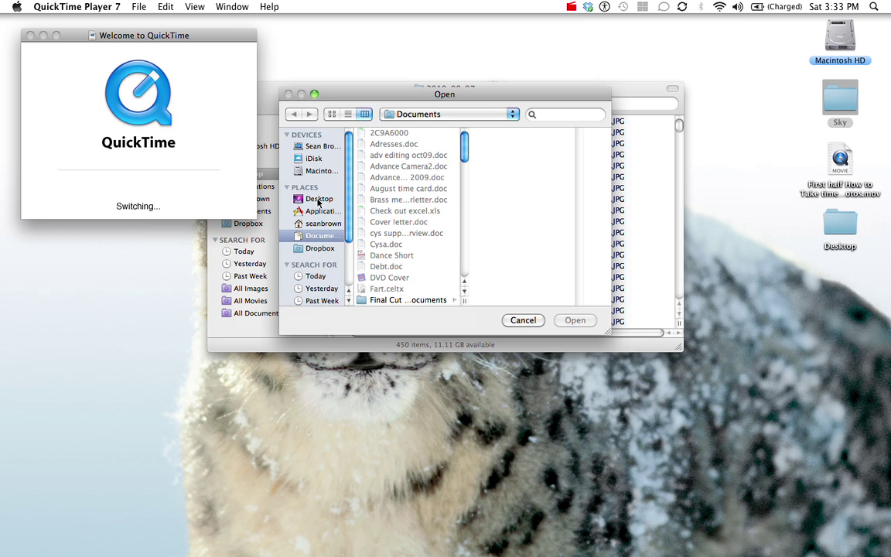
click(318, 200)
click(414, 155)
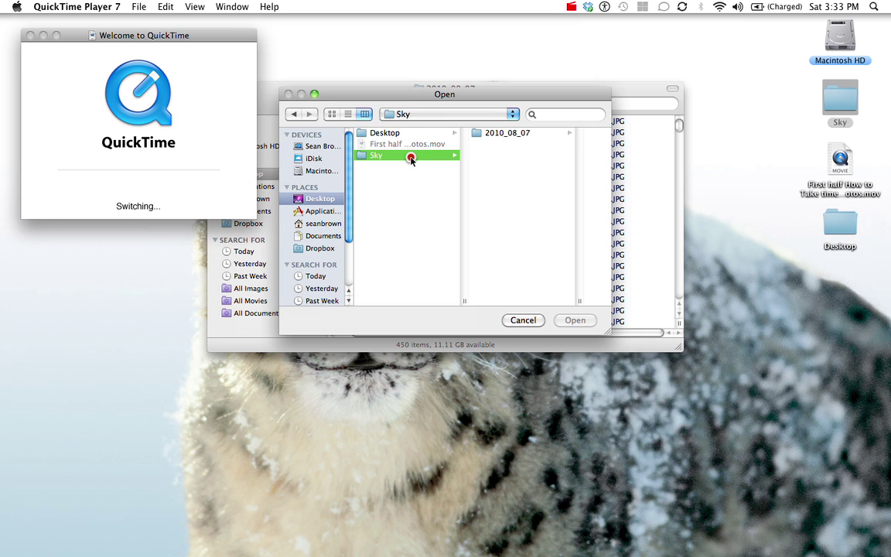
click(539, 134)
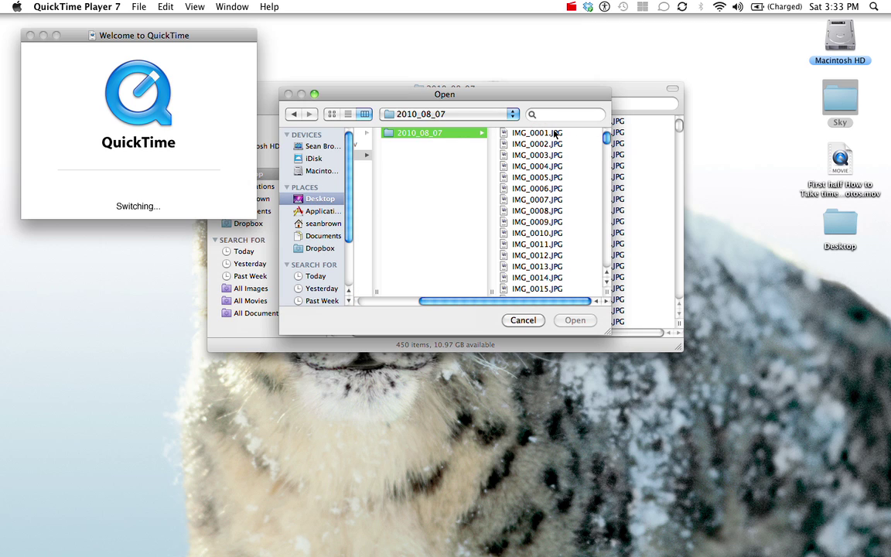
click(554, 133)
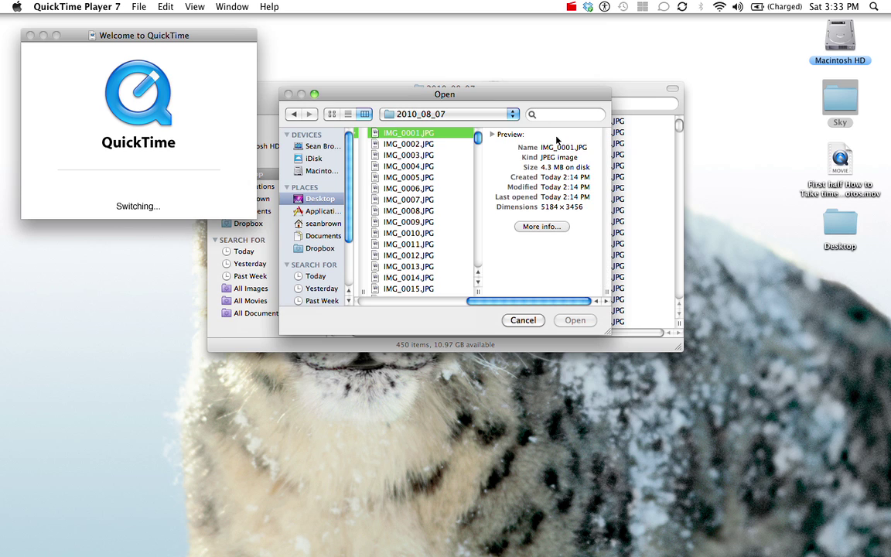
key(alt+Down)
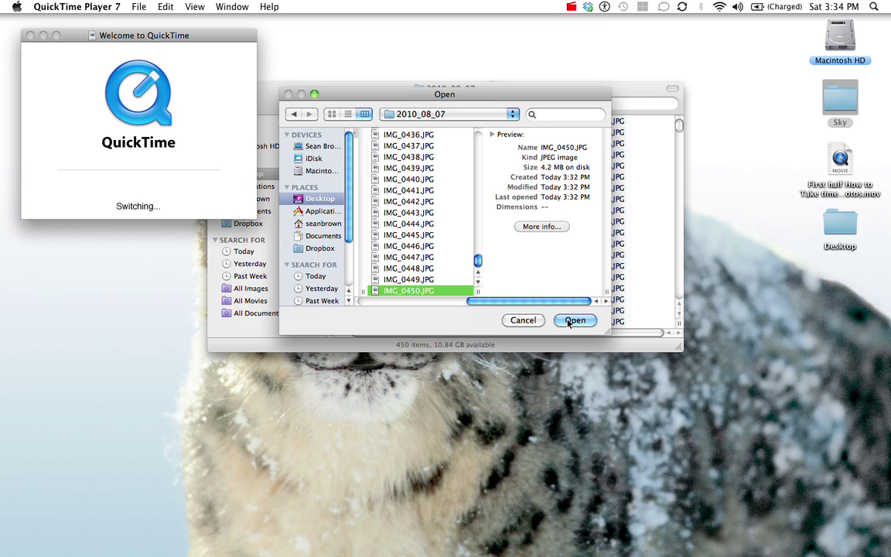
click(574, 320)
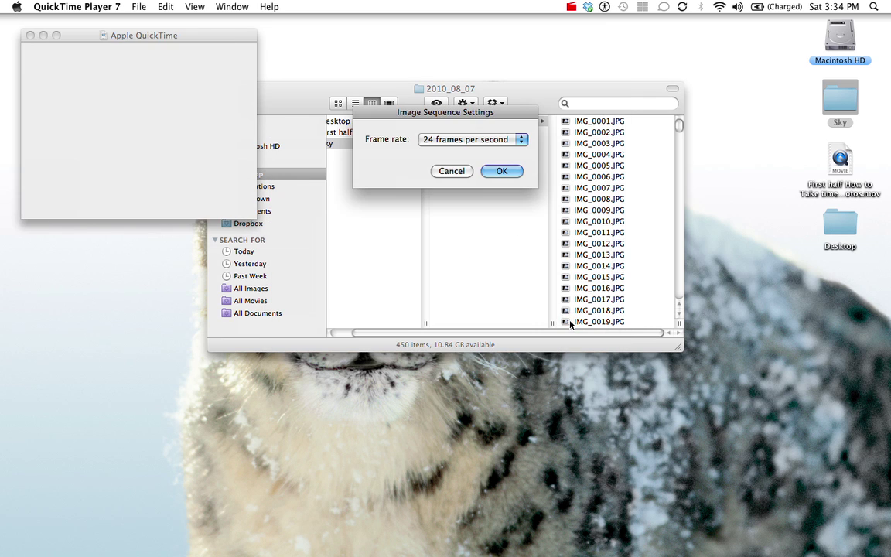
Accept 24 frames per second and scale the new movie with Fit to Screen
click(503, 171)
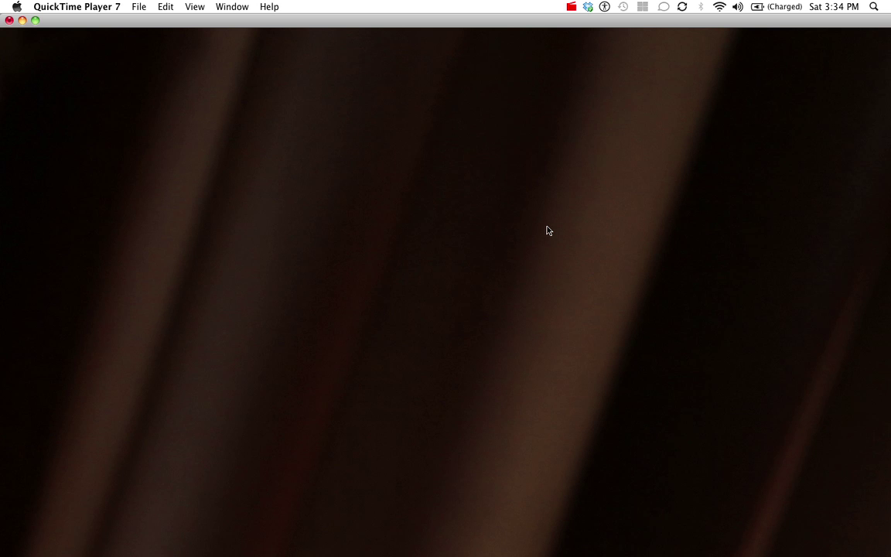
click(193, 7)
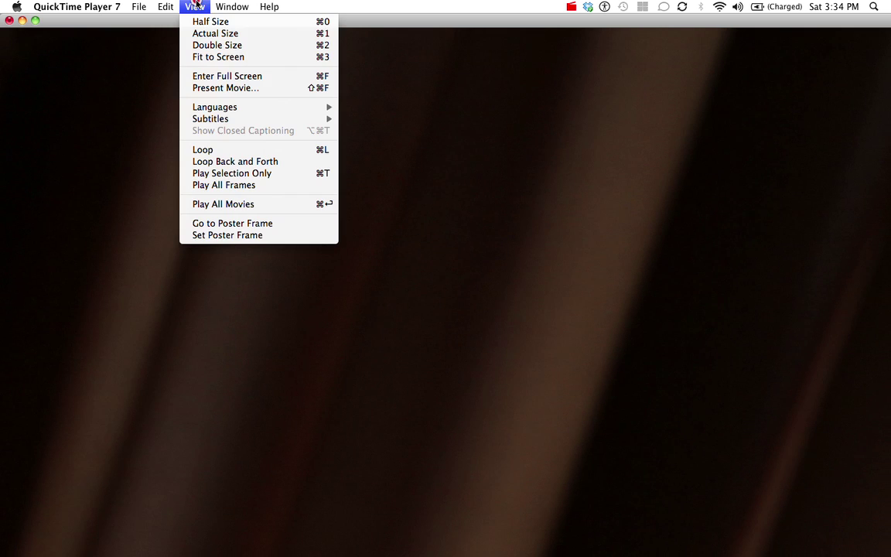
click(209, 58)
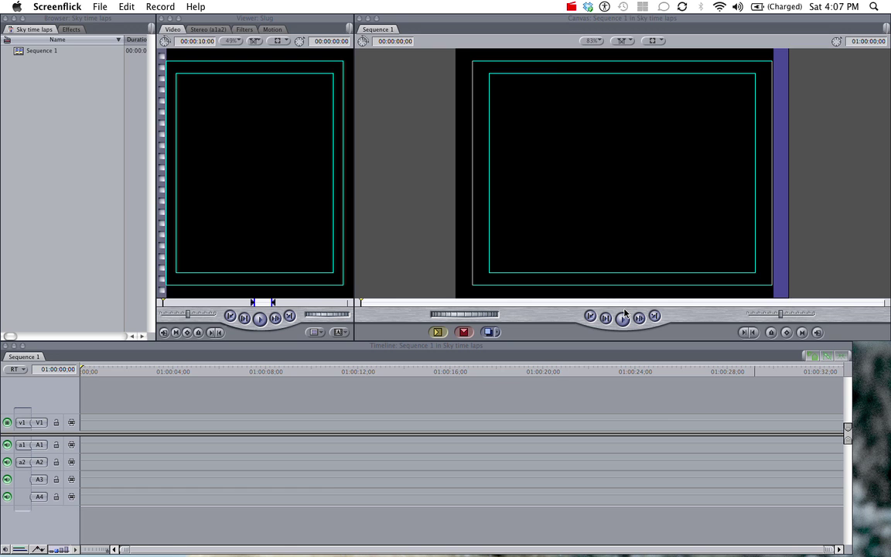
Import 5ksky.mov and 720psky.mov from Timelaps > Sky into the Sky time laps project
click(13, 139)
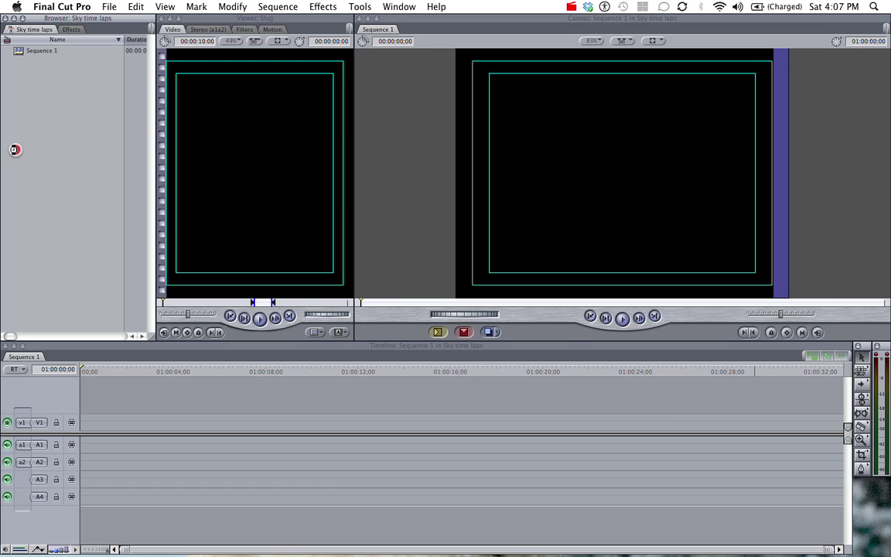
click(106, 9)
mouse_move(114, 6)
mouse_down()
mouse_move(178, 143)
mouse_move(195, 208)
mouse_move(188, 189)
mouse_move(236, 189)
mouse_up()
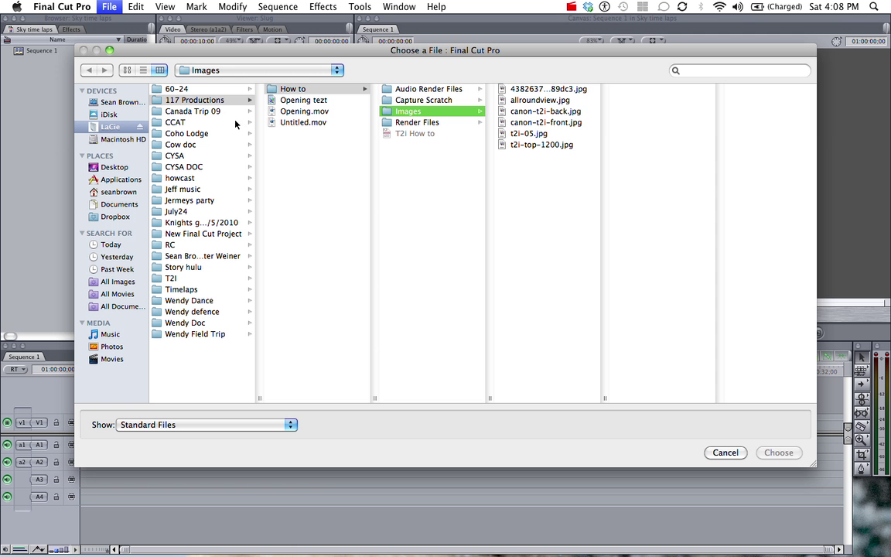
click(192, 289)
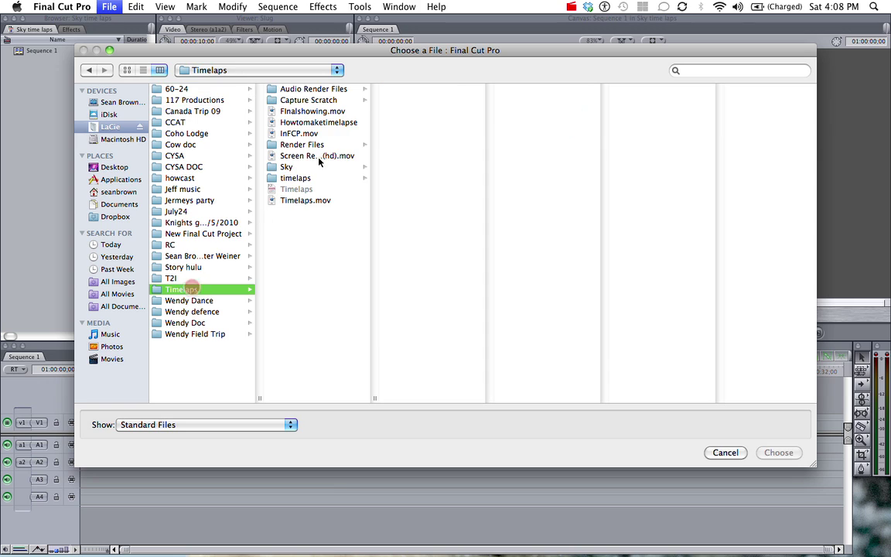
click(308, 168)
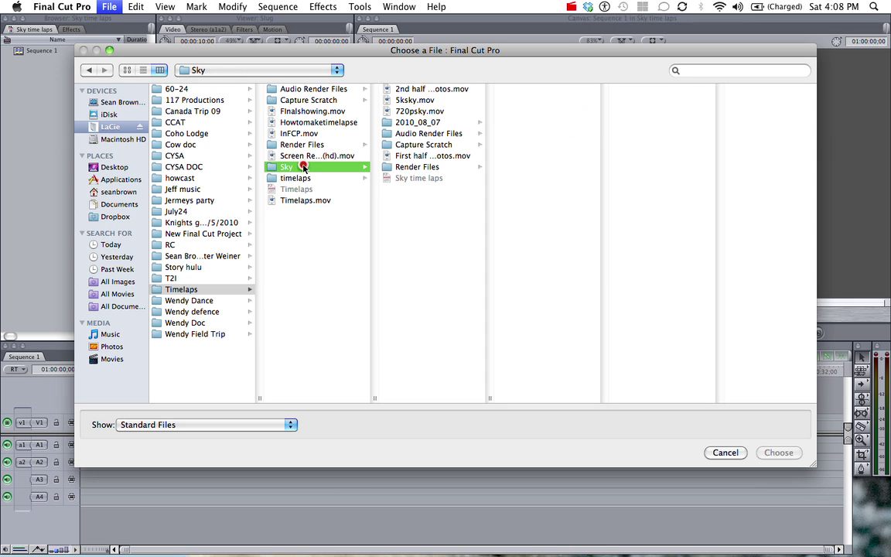
click(409, 102)
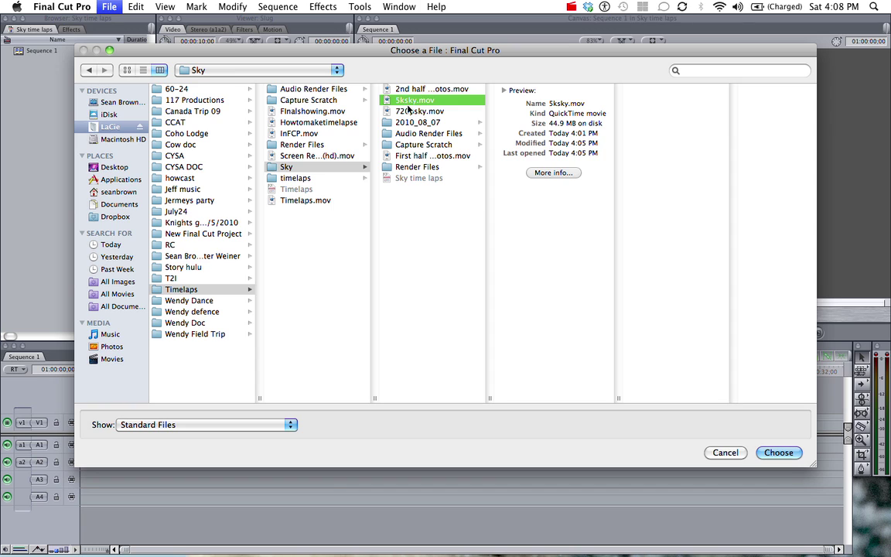
shift+click(408, 112)
click(774, 452)
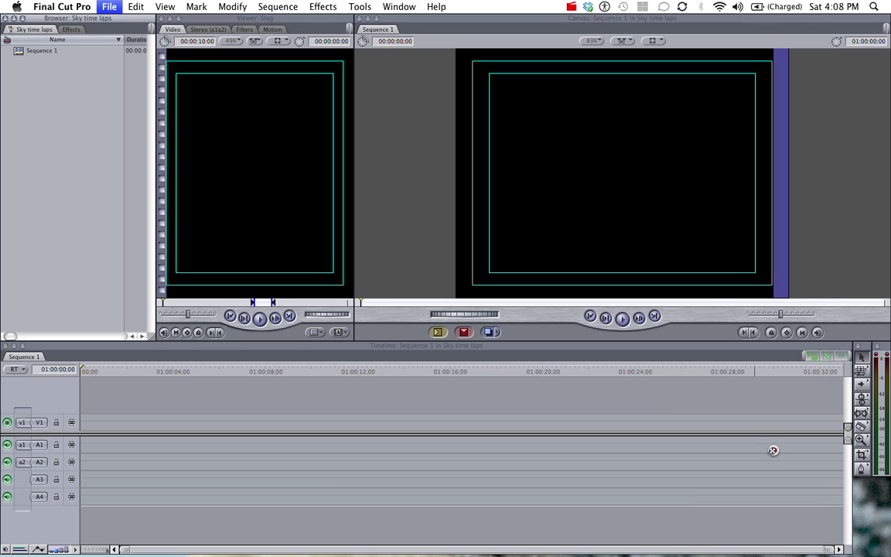
Open the 720psky clip in the Viewer and play it
click(93, 181)
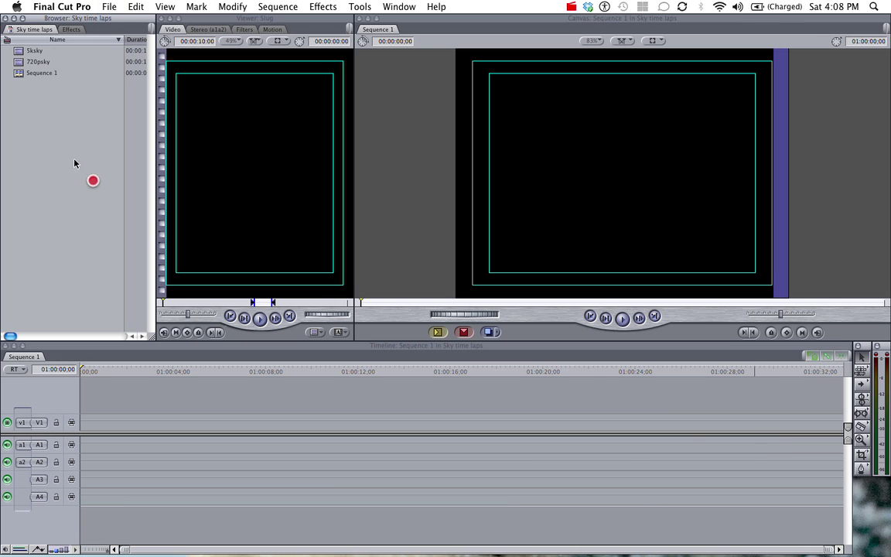
double_click(35, 61)
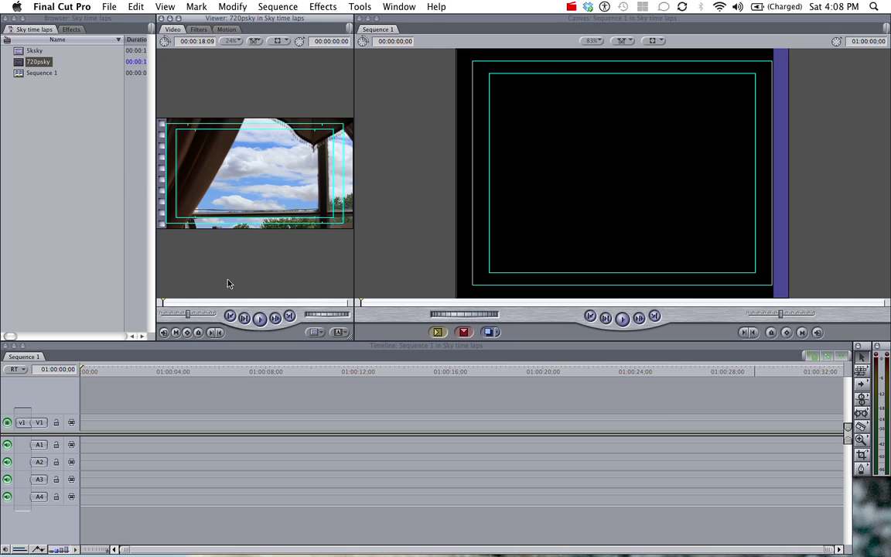
key(space)
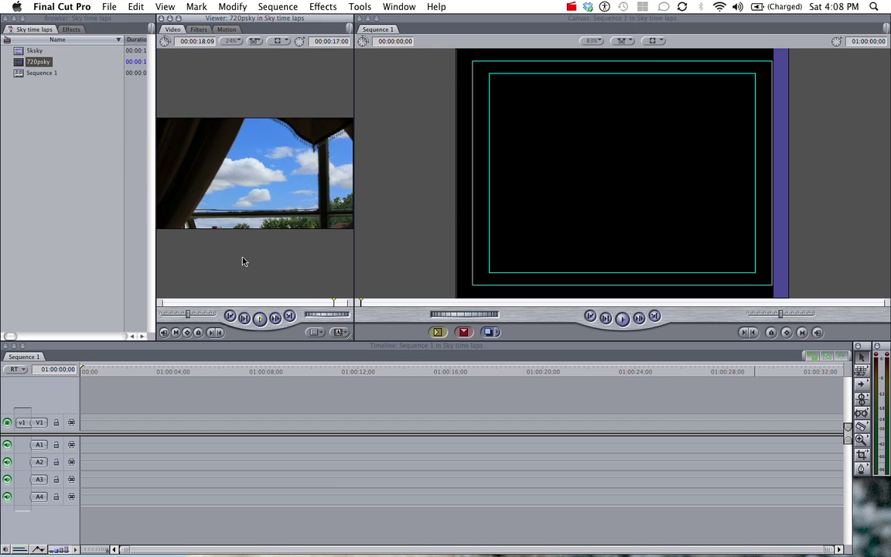
Preview the 5ksky clip, then drag 720psky onto track V1 of Sequence 1
click(17, 53)
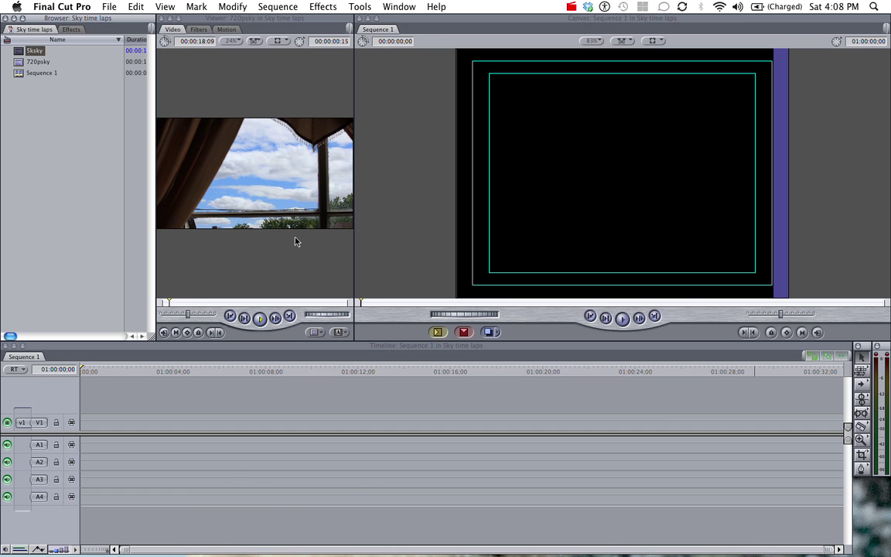
drag(294, 236, 294, 238)
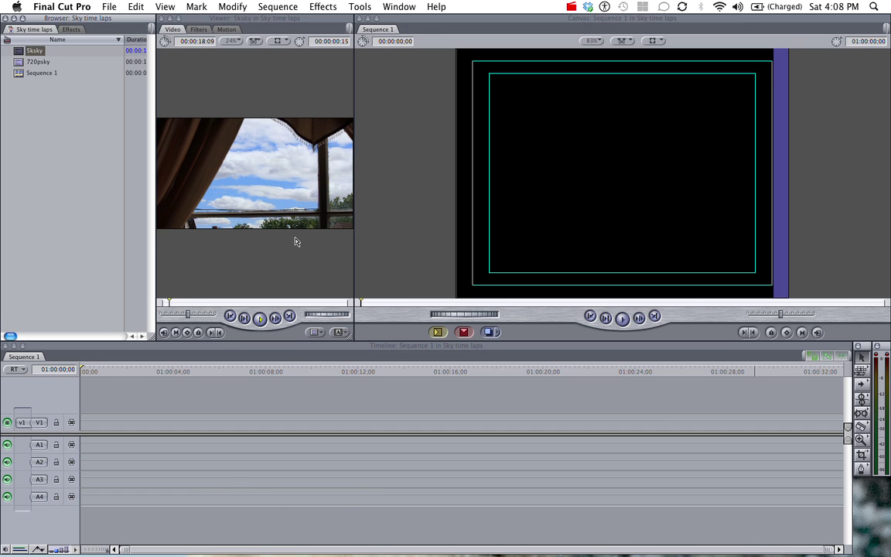
drag(34, 62, 83, 422)
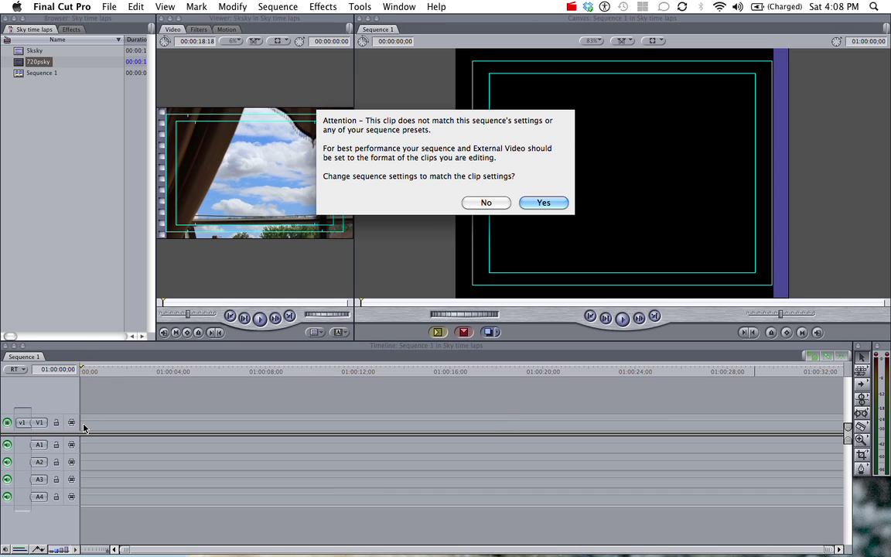
Match Sequence 1 to 720psky's format and add 5ksky right after it on V1
click(545, 203)
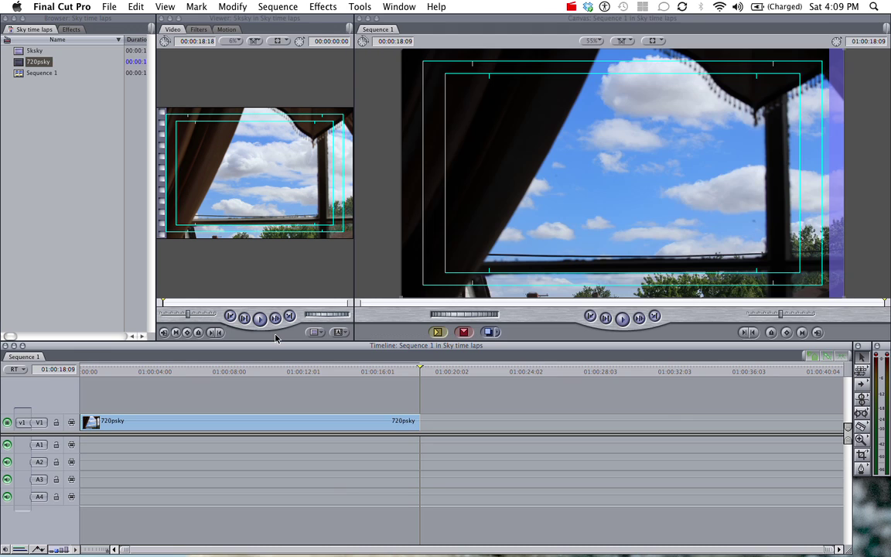
drag(134, 364, 170, 368)
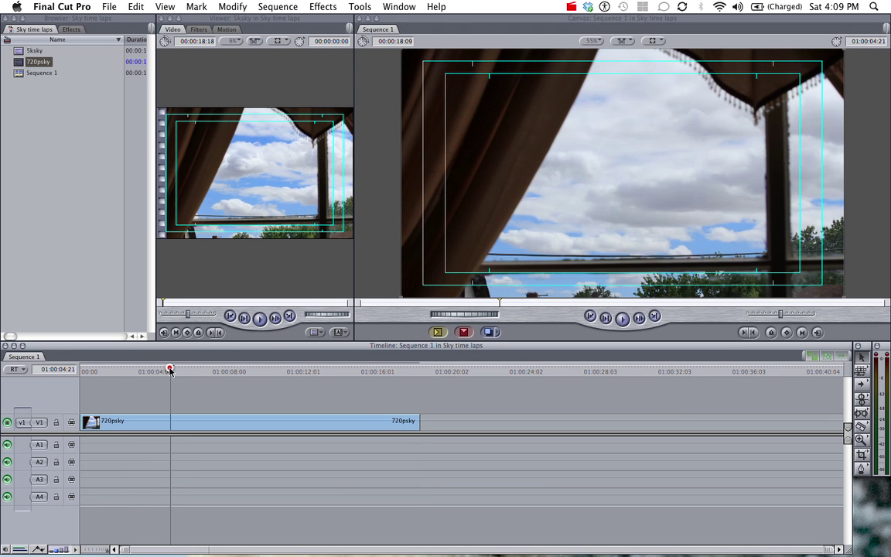
drag(34, 50, 429, 421)
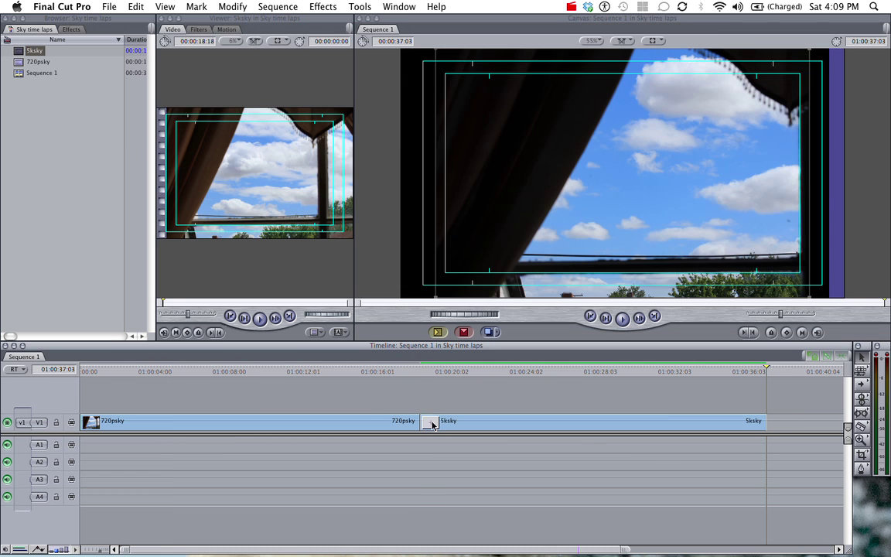
Scrub between the two clips to 01:00:22:01 and open the 5ksky clip for editing
drag(422, 375, 482, 372)
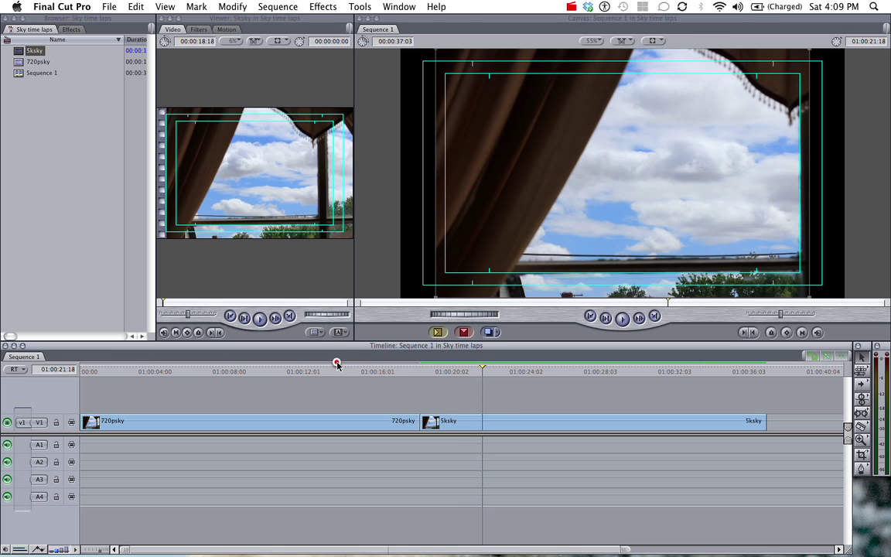
click(373, 372)
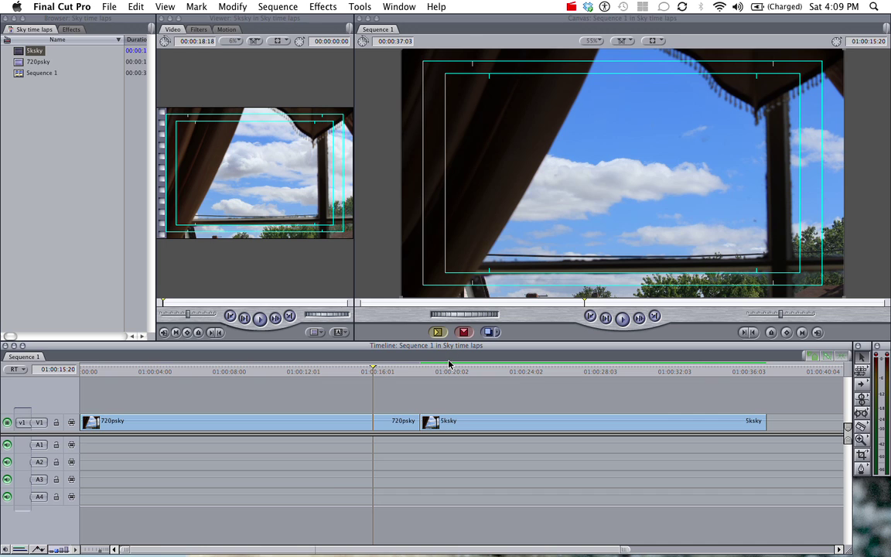
click(486, 369)
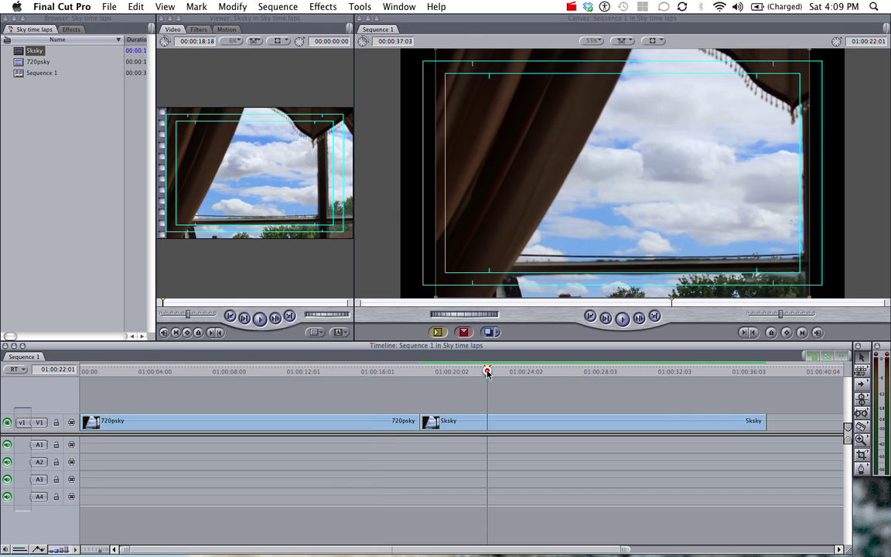
double_click(500, 418)
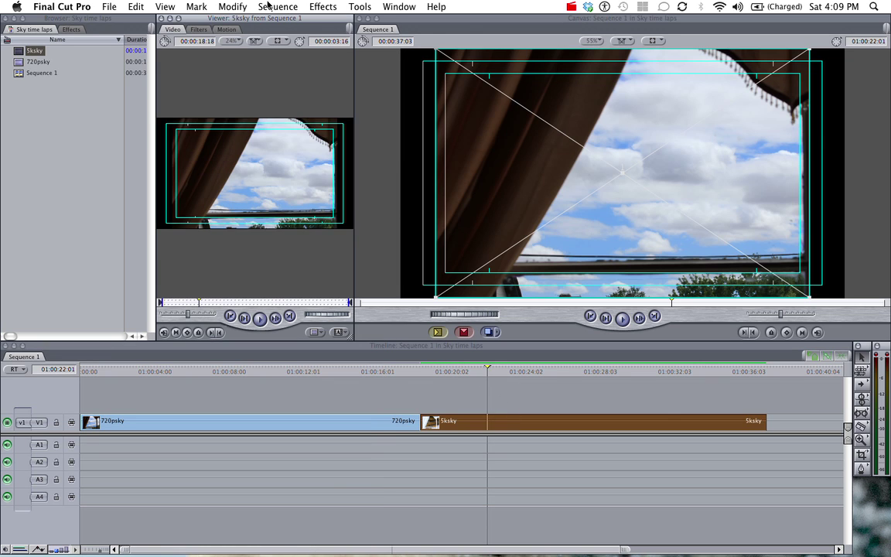
In the Motion tab, change 5ksky's Scale from 20.83 to 100, then slide it back down
click(225, 31)
click(203, 30)
click(223, 31)
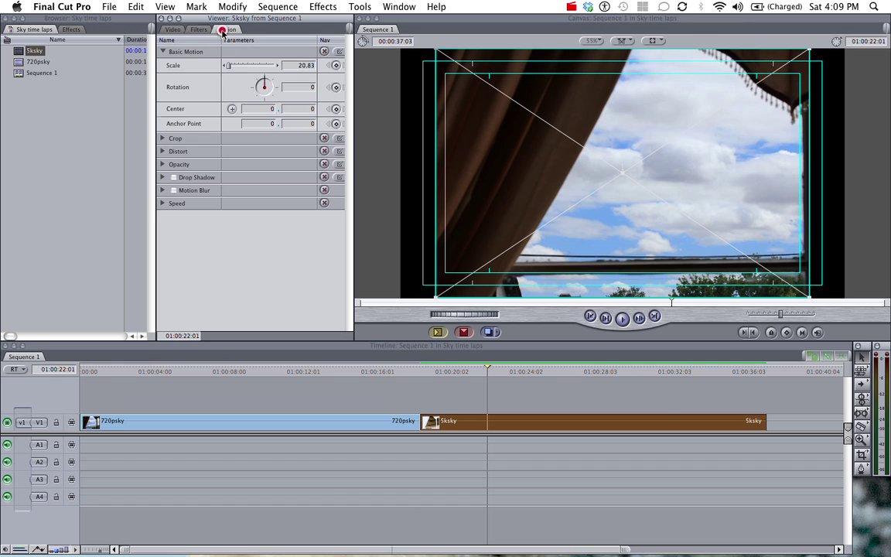
click(290, 68)
text(100)
key(Return)
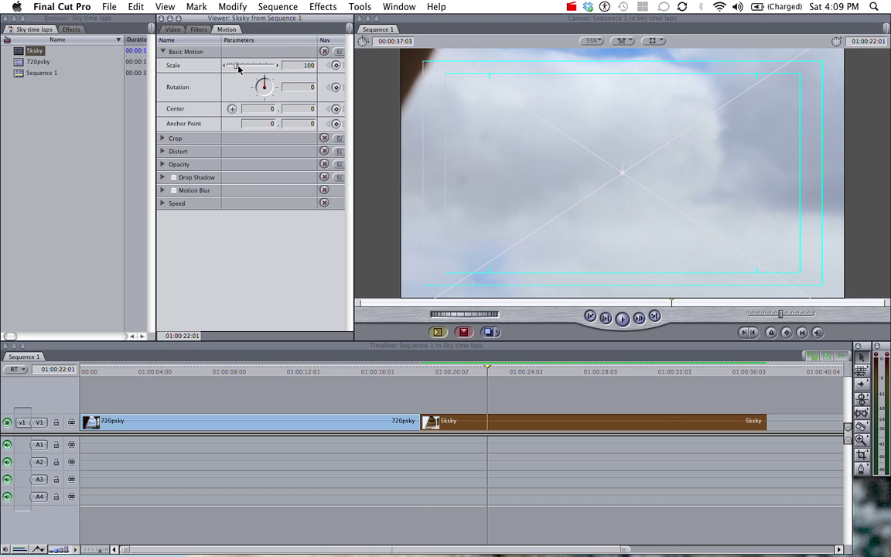
drag(238, 68, 231, 68)
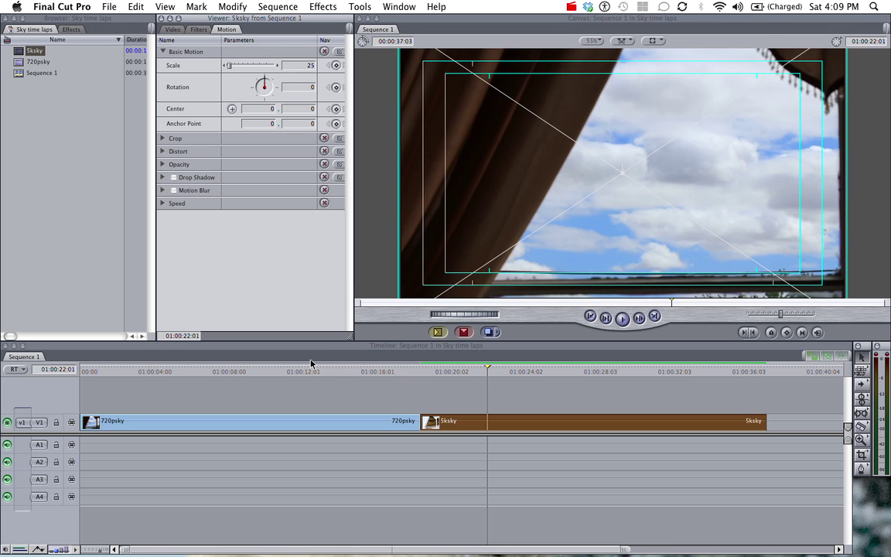
Delete the 5ksky clip, leaving only 720psky, and return to the sequence start
drag(311, 369, 360, 370)
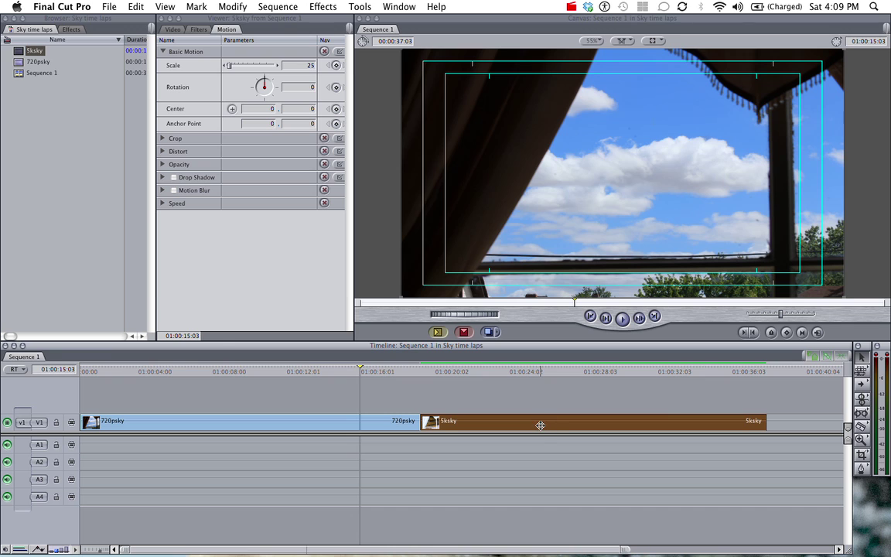
key(Delete)
drag(123, 368, 40, 364)
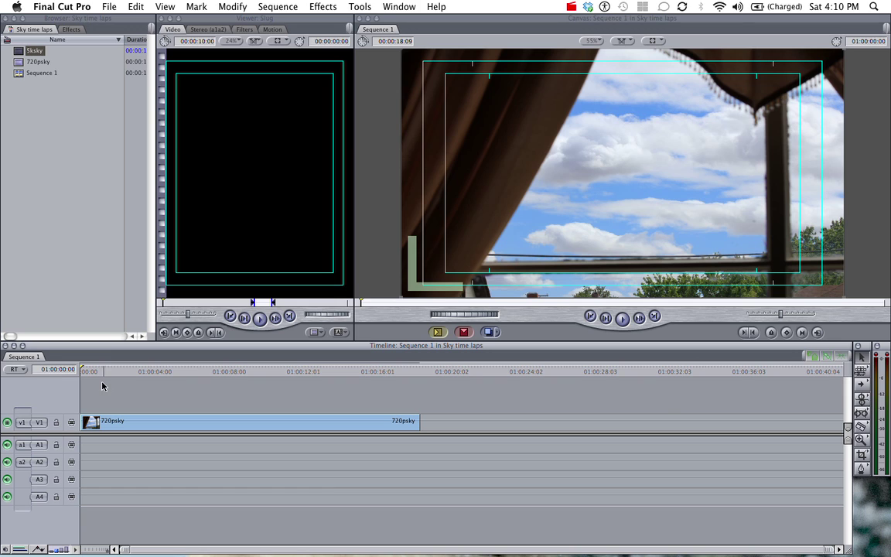
Move the 720psky clip later on V1 so it starts about 2 seconds in
drag(94, 372, 253, 374)
drag(185, 424, 216, 422)
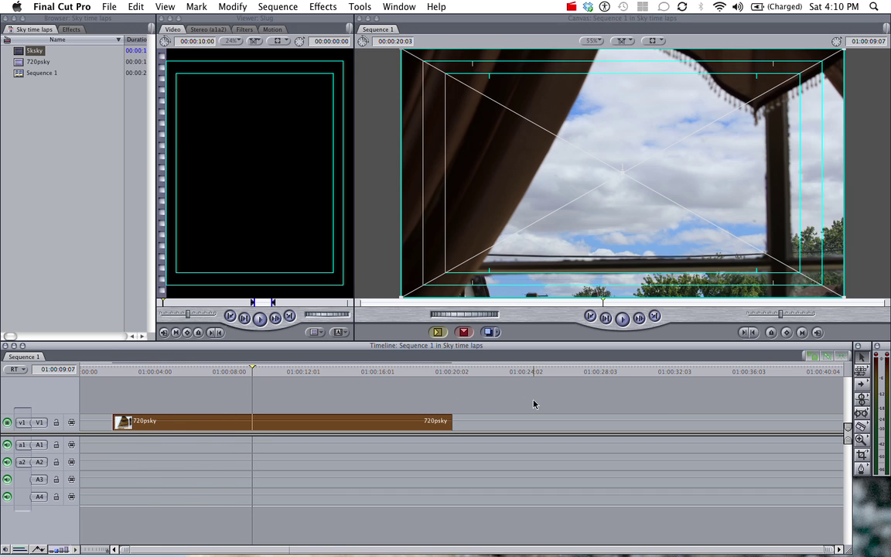